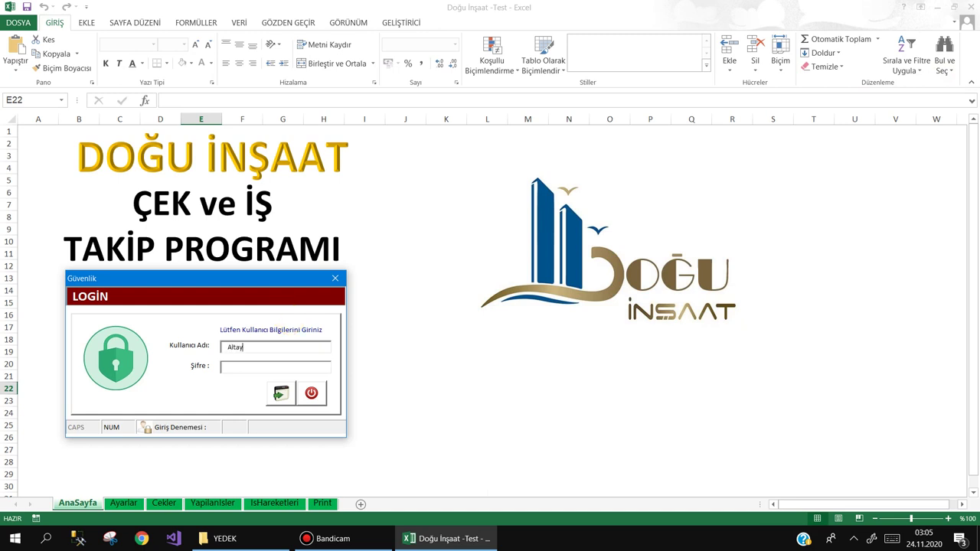
Log into the Çek ve İş Takip Programı with the account password
{"action": "key", "text": "Return"}
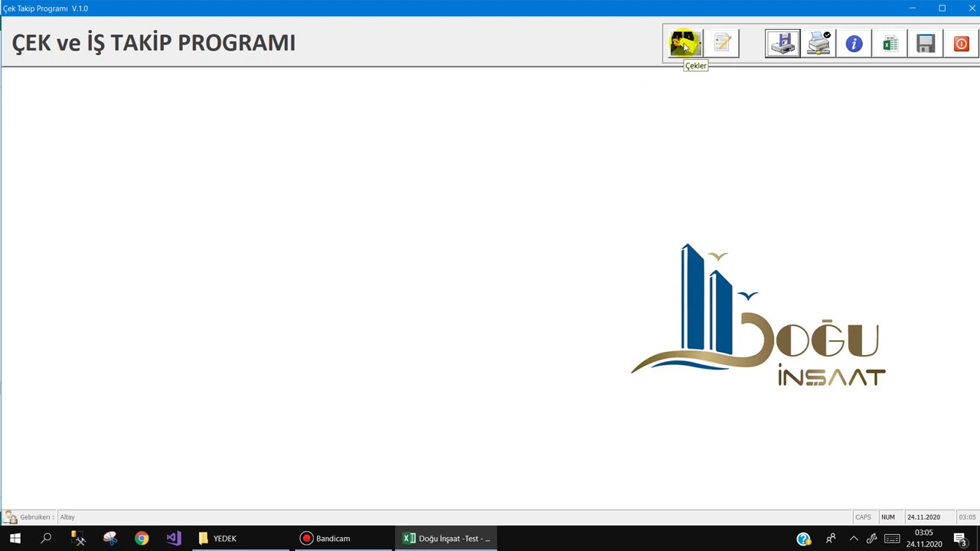
{"action": "left_click", "coordinate": [684, 44]}
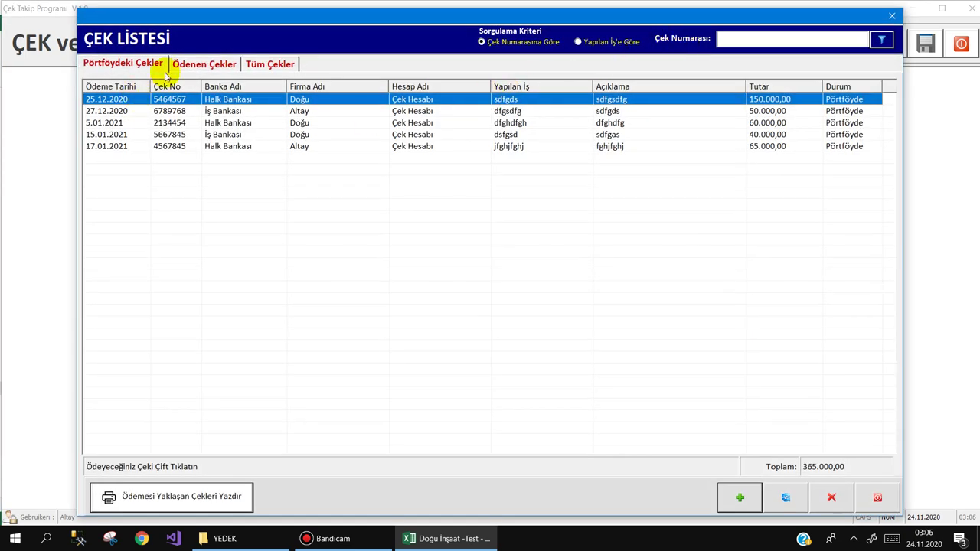
{"action": "left_click", "coordinate": [193, 65]}
{"action": "left_click", "coordinate": [257, 63]}
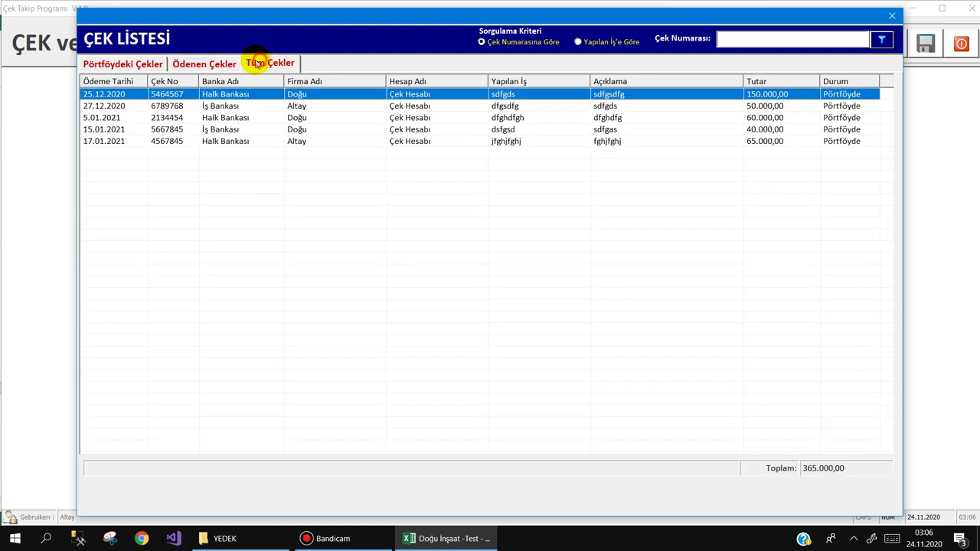
{"action": "left_click", "coordinate": [145, 64]}
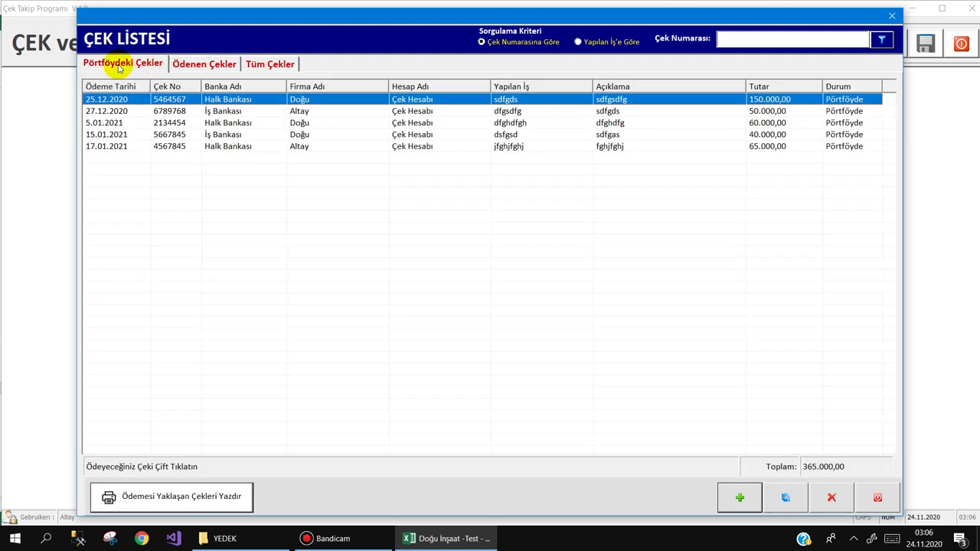
{"action": "left_click", "coordinate": [196, 65]}
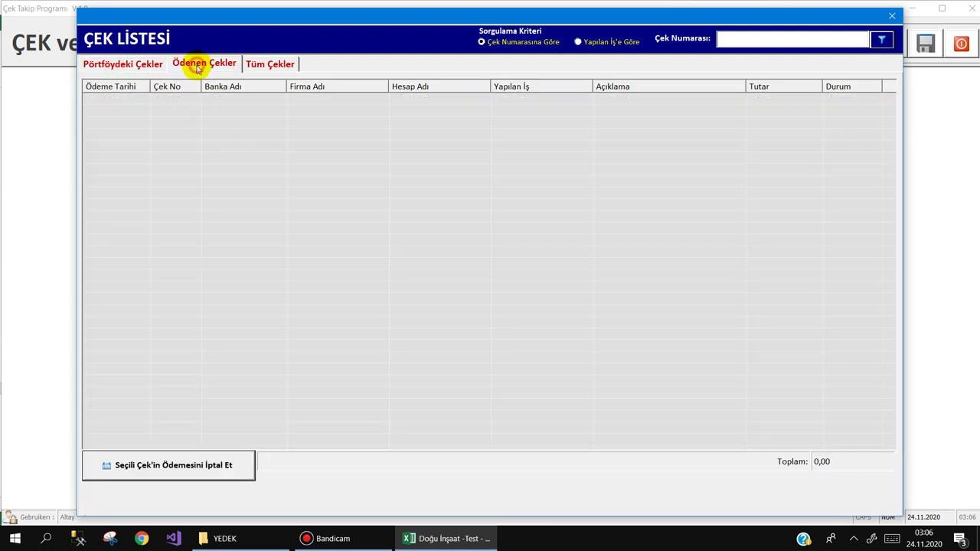
{"action": "left_click", "coordinate": [258, 63]}
{"action": "left_click", "coordinate": [121, 63]}
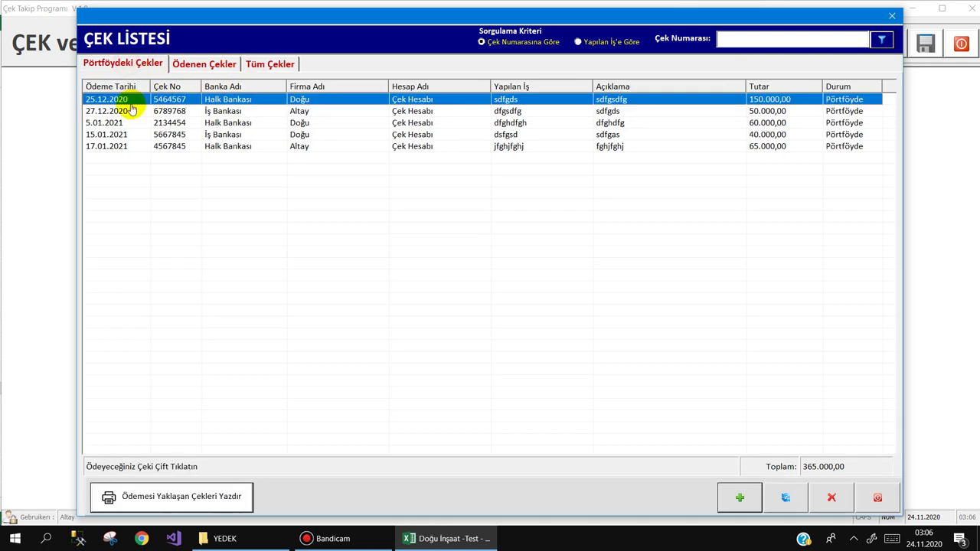
{"action": "left_click", "coordinate": [136, 134]}
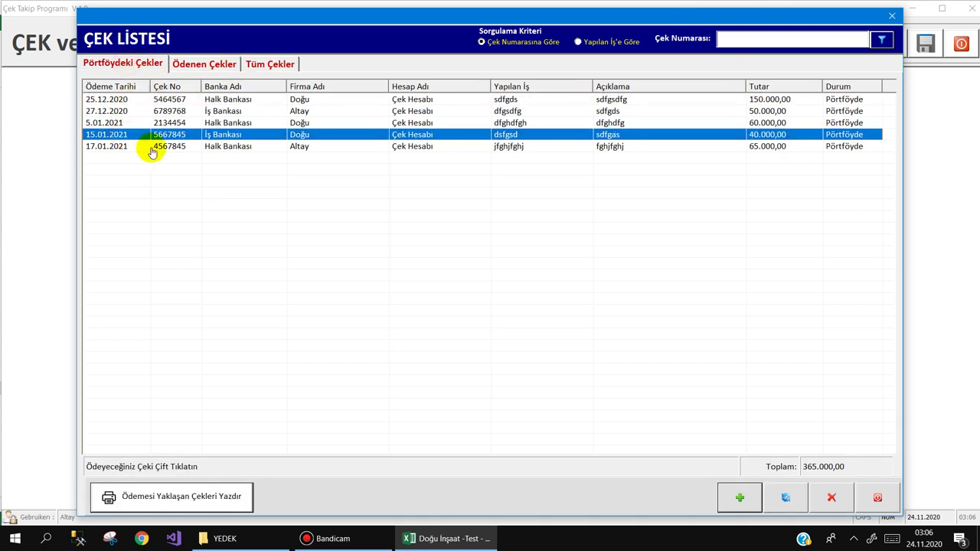
{"action": "key", "text": "Escape"}
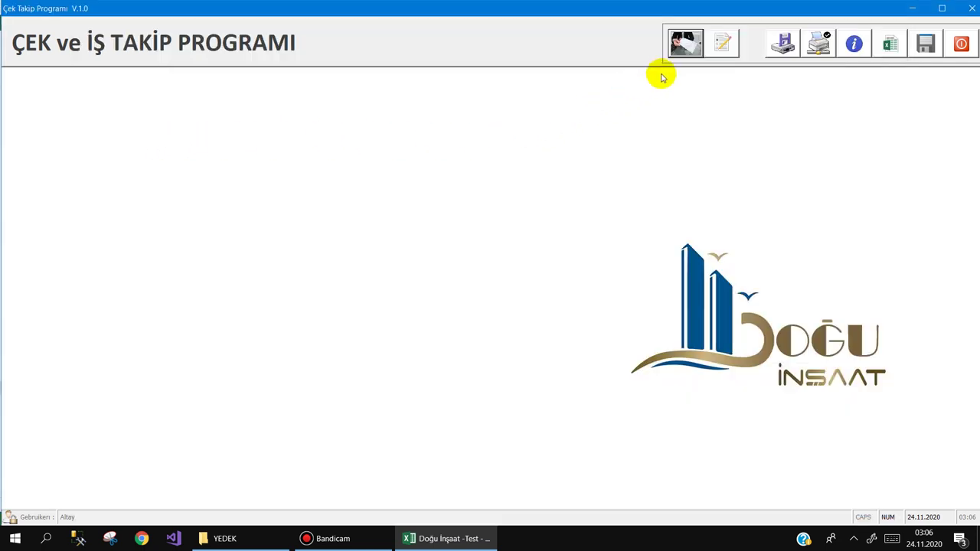
{"action": "left_click", "coordinate": [888, 44]}
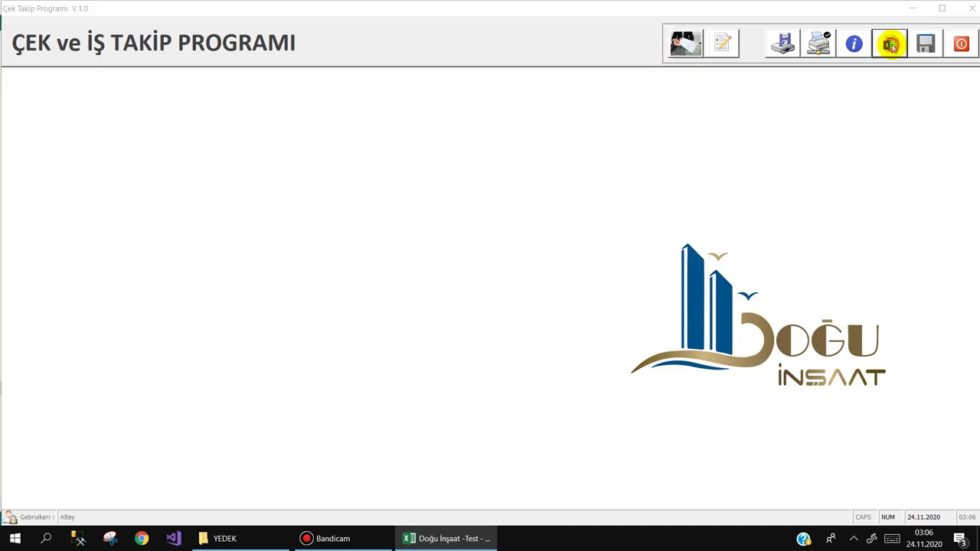
{"action": "type", "text": "*"}
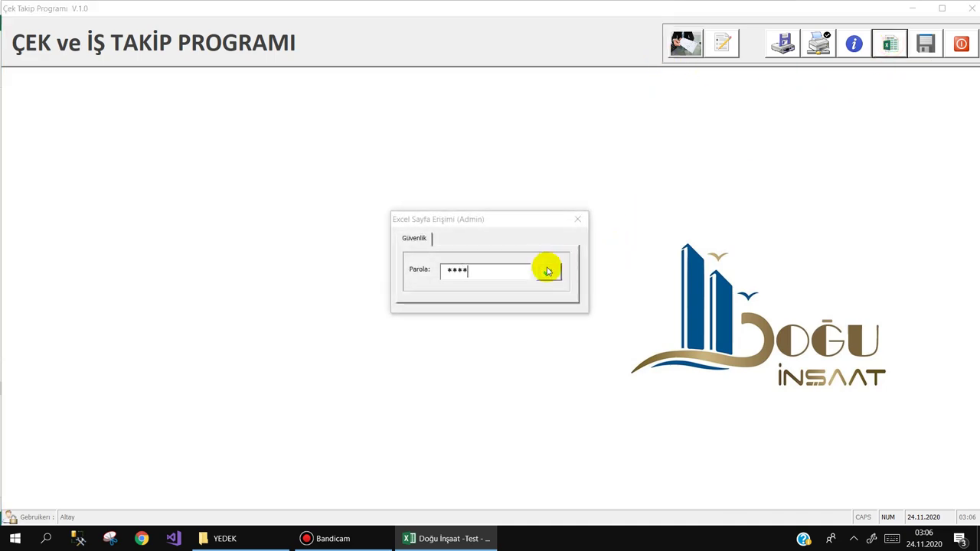
{"action": "left_click", "coordinate": [546, 272]}
{"action": "left_click", "coordinate": [124, 504]}
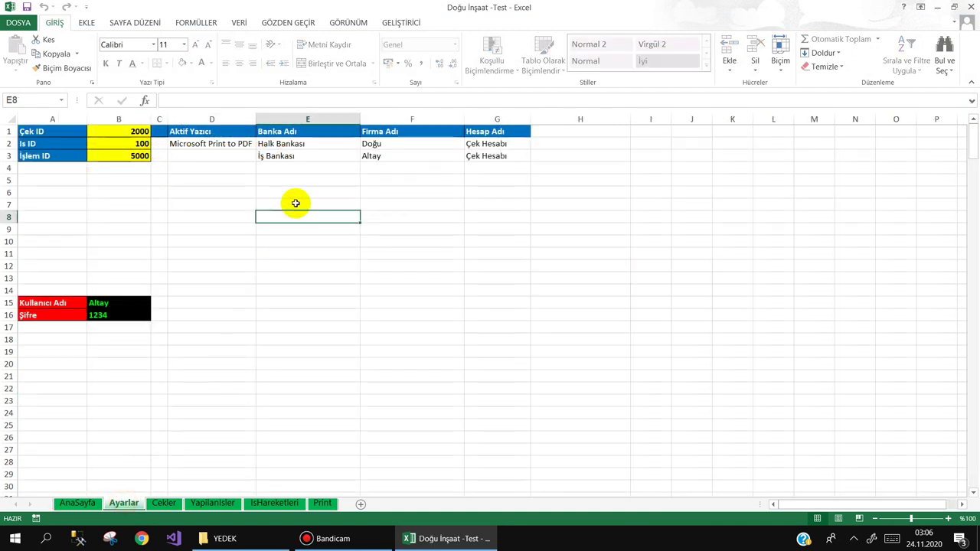
{"action": "mouse_move", "coordinate": [299, 146]}
{"action": "left_mouse_down"}
{"action": "mouse_move", "coordinate": [293, 156]}
{"action": "mouse_move", "coordinate": [485, 152]}
{"action": "left_mouse_up"}
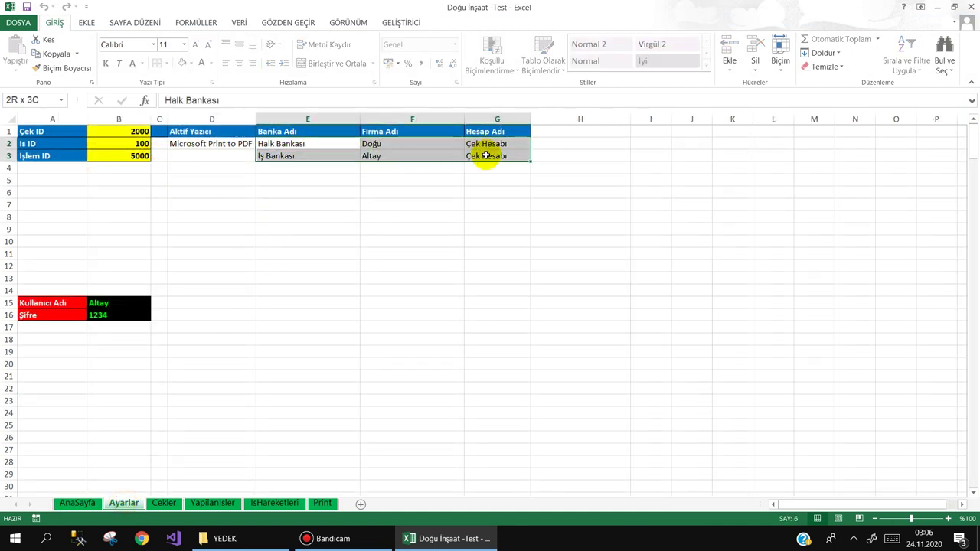
{"action": "left_click", "coordinate": [275, 178]}
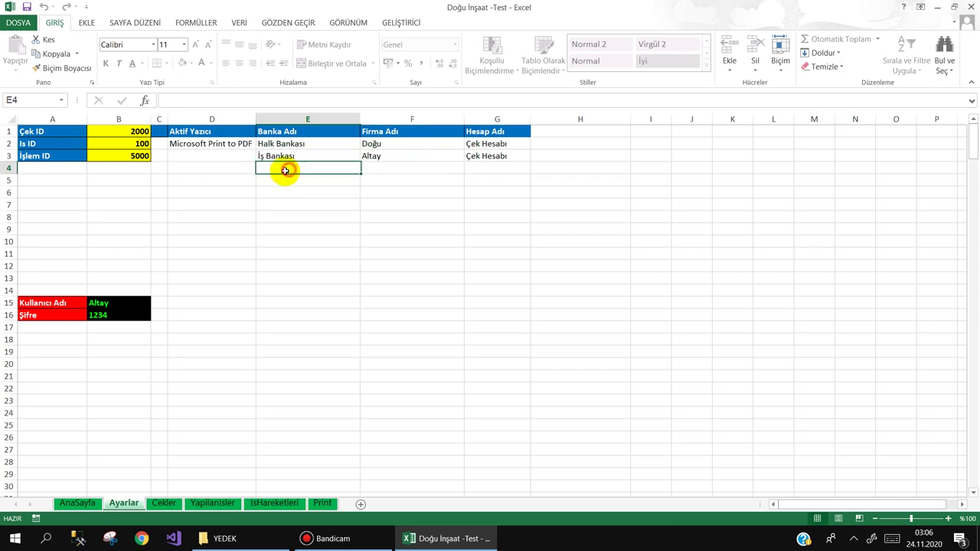
{"action": "left_click", "coordinate": [76, 503]}
{"action": "left_click", "coordinate": [228, 312]}
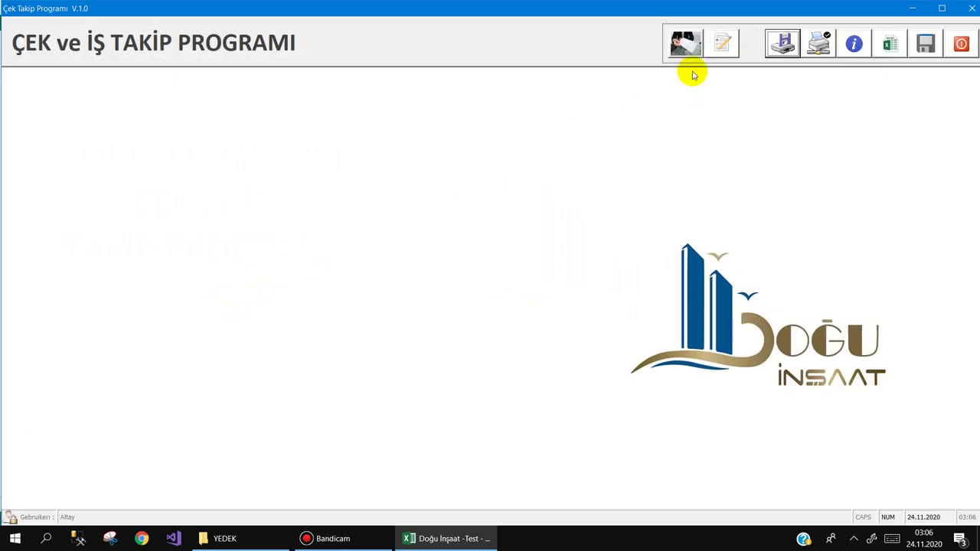
Start a new cheque dated 20.01.2021 from Halk Bankası to the firm Doğu
{"action": "left_click", "coordinate": [685, 44]}
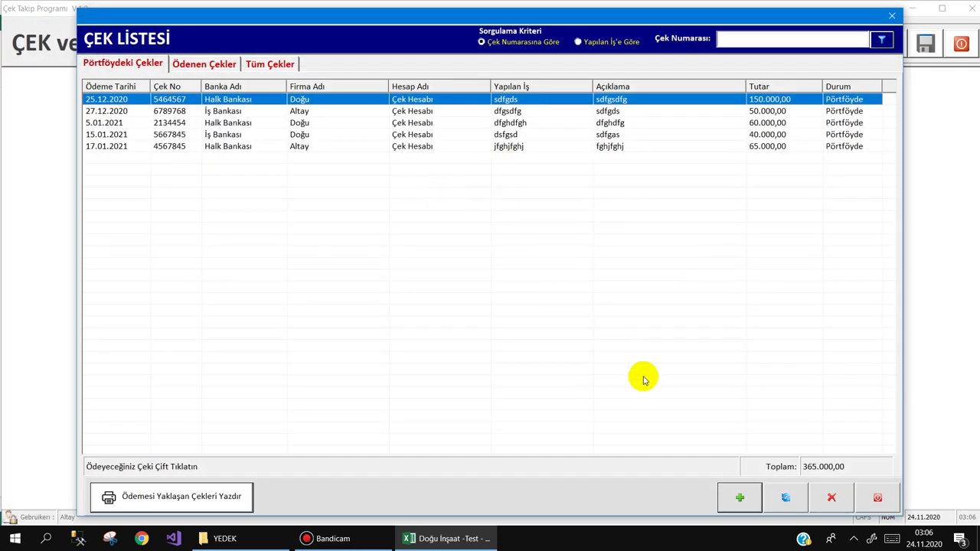
{"action": "left_click", "coordinate": [740, 497]}
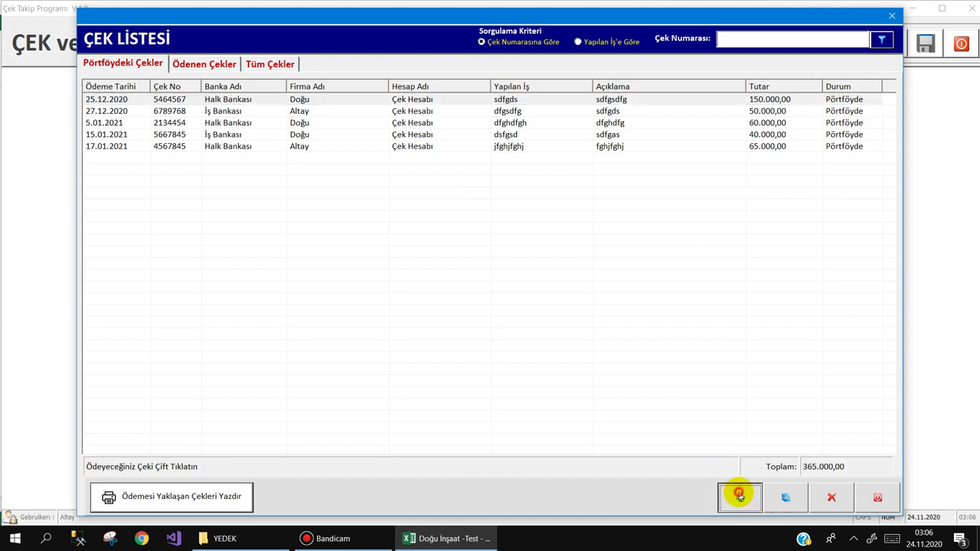
{"action": "left_click", "coordinate": [339, 198]}
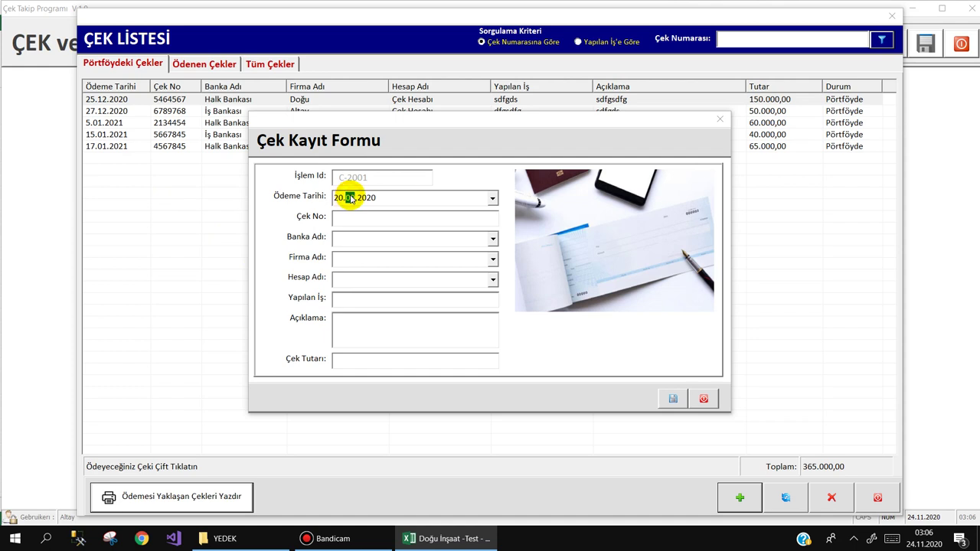
{"action": "type", "text": "1.2021"}
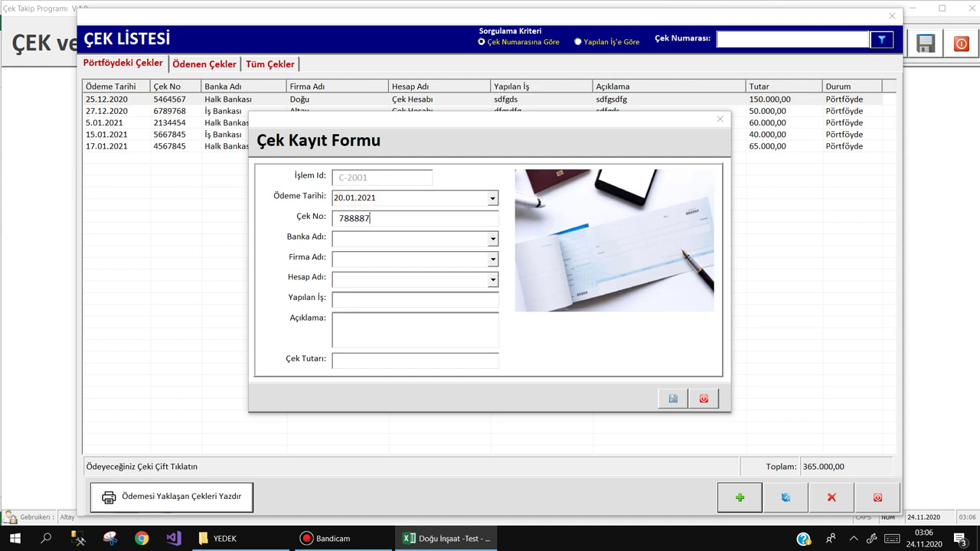
{"action": "type", "text": "7"}
{"action": "left_click", "coordinate": [360, 238]}
{"action": "left_click", "coordinate": [357, 251]}
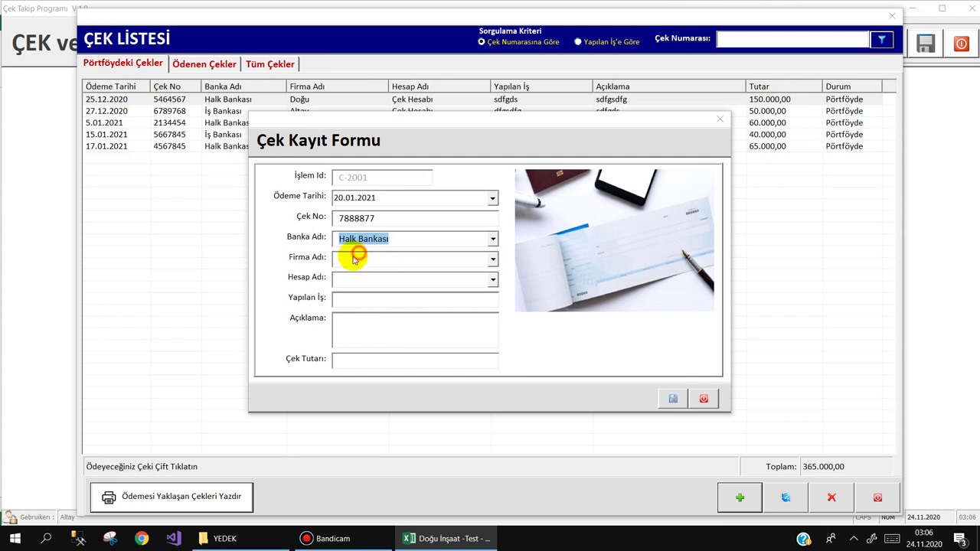
{"action": "left_click", "coordinate": [348, 259]}
{"action": "left_click", "coordinate": [348, 273]}
Set account Çek Hesabı, note 'fghjfgh' and amount 210.000,00, then save the cheque
{"action": "left_click", "coordinate": [339, 278]}
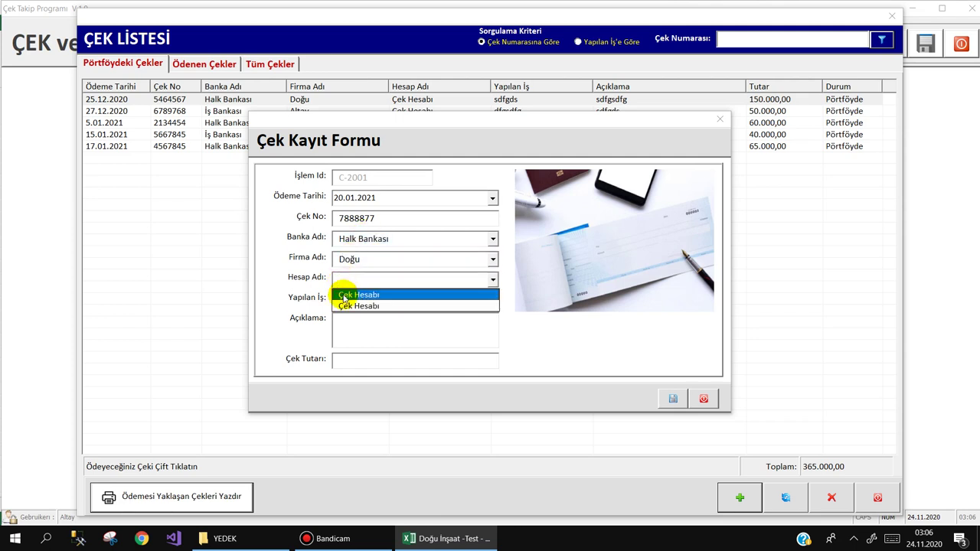
{"action": "left_click", "coordinate": [340, 289]}
{"action": "type", "text": "hjfgfj"}
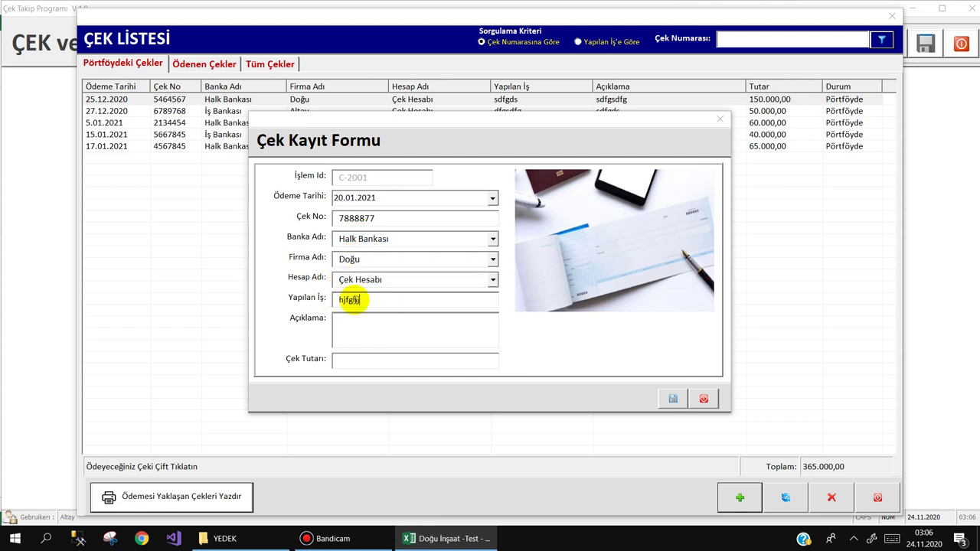
{"action": "type", "text": "fghjfghj"}
{"action": "left_click", "coordinate": [359, 354]}
{"action": "type", "text": "21"}
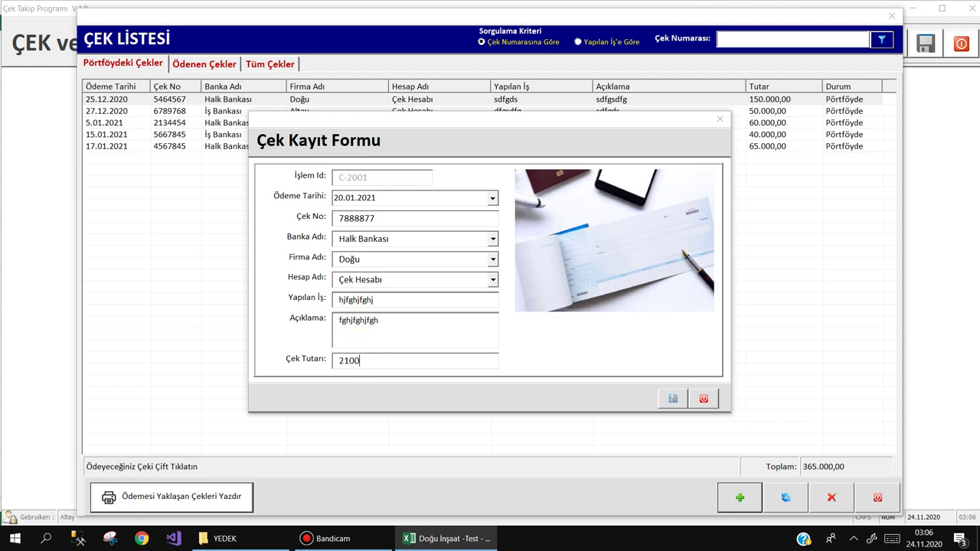
{"action": "type", "text": "00"}
{"action": "left_click", "coordinate": [673, 398]}
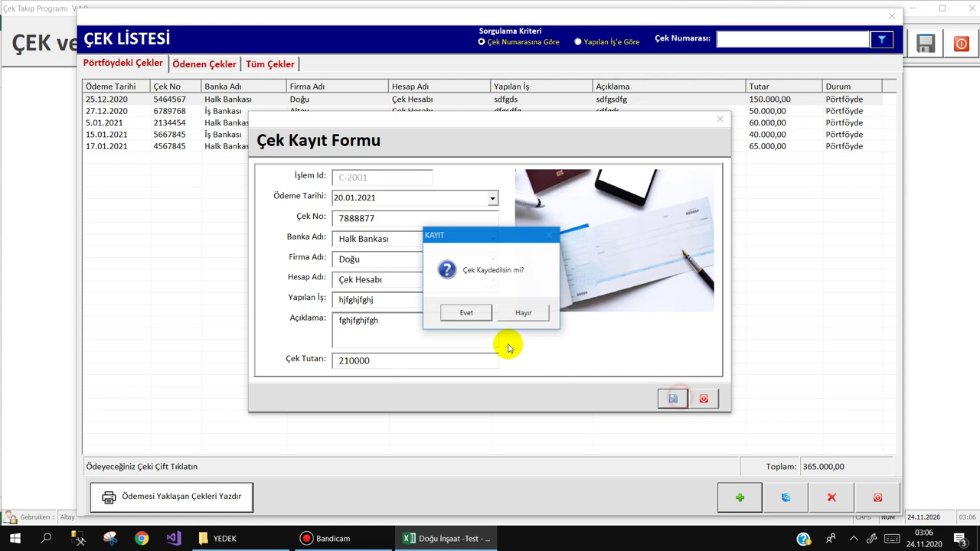
{"action": "left_click", "coordinate": [472, 313]}
{"action": "left_click", "coordinate": [656, 292]}
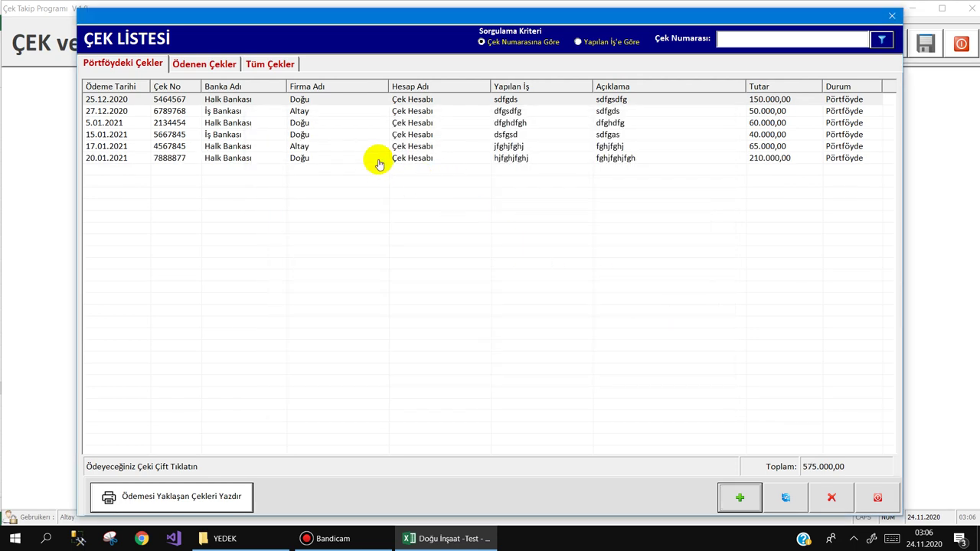
Look over the existing 20.01.2021, 25.12.2020 and 27.12.2020 cheques in the list
{"action": "left_click", "coordinate": [323, 159]}
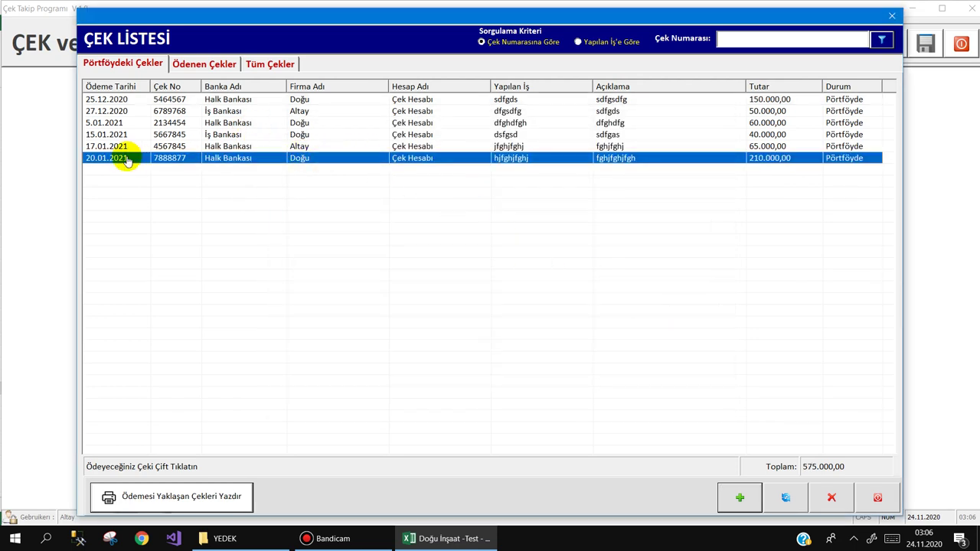
{"action": "left_click", "coordinate": [115, 100]}
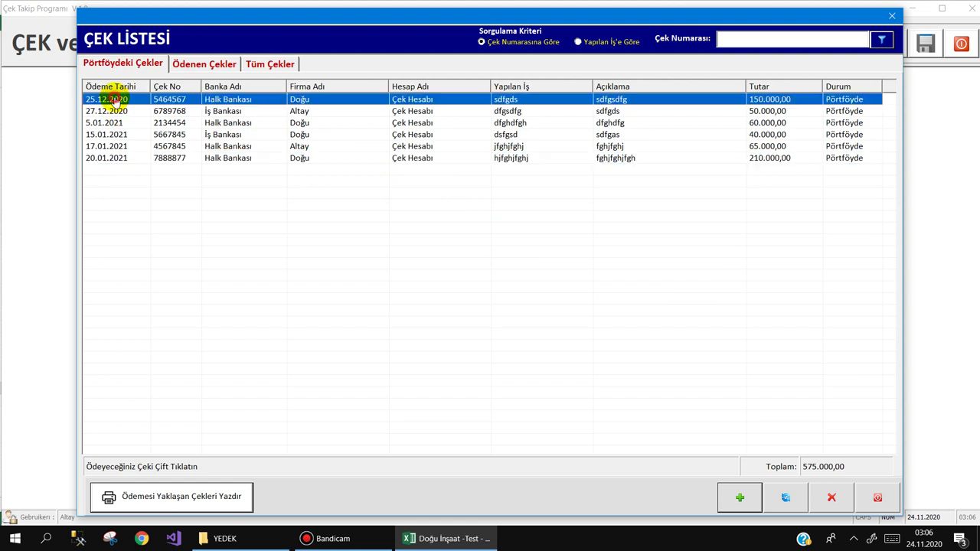
{"action": "left_click", "coordinate": [92, 113]}
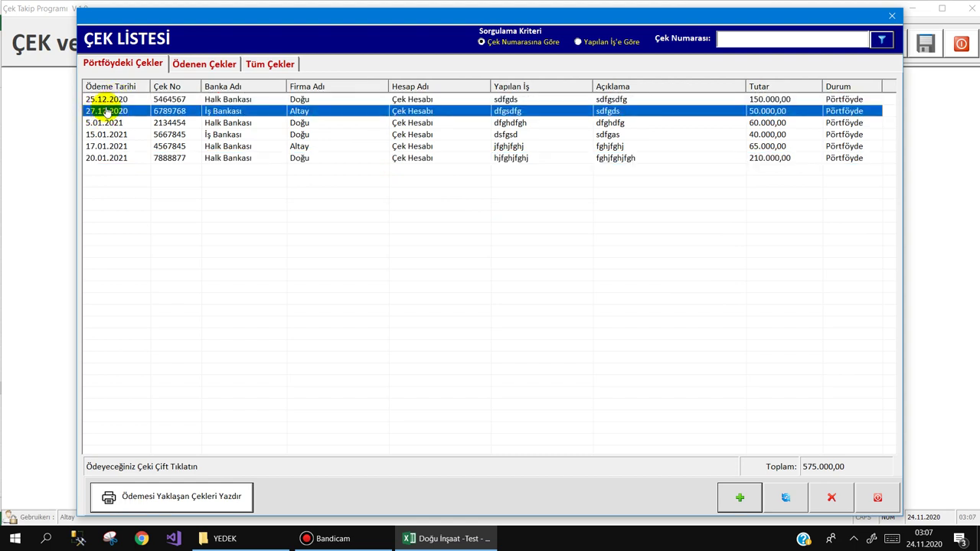
{"action": "left_click", "coordinate": [98, 99]}
{"action": "left_click", "coordinate": [103, 111]}
{"action": "left_click", "coordinate": [96, 99]}
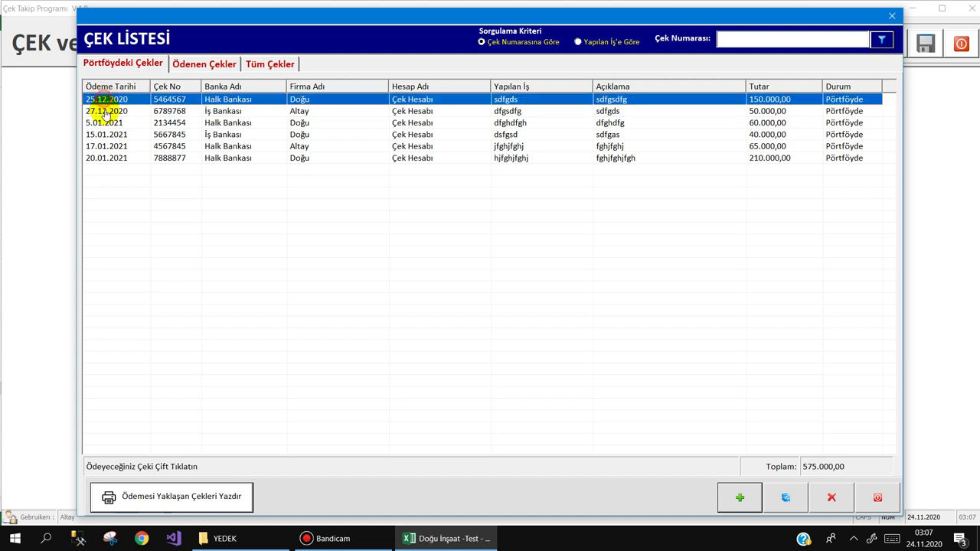
{"action": "left_click", "coordinate": [103, 111]}
{"action": "left_click", "coordinate": [93, 98]}
Start a new cheque dated 26.12.2020 from İş Bankası to Altay on Çek Hesabı
{"action": "left_click", "coordinate": [743, 499]}
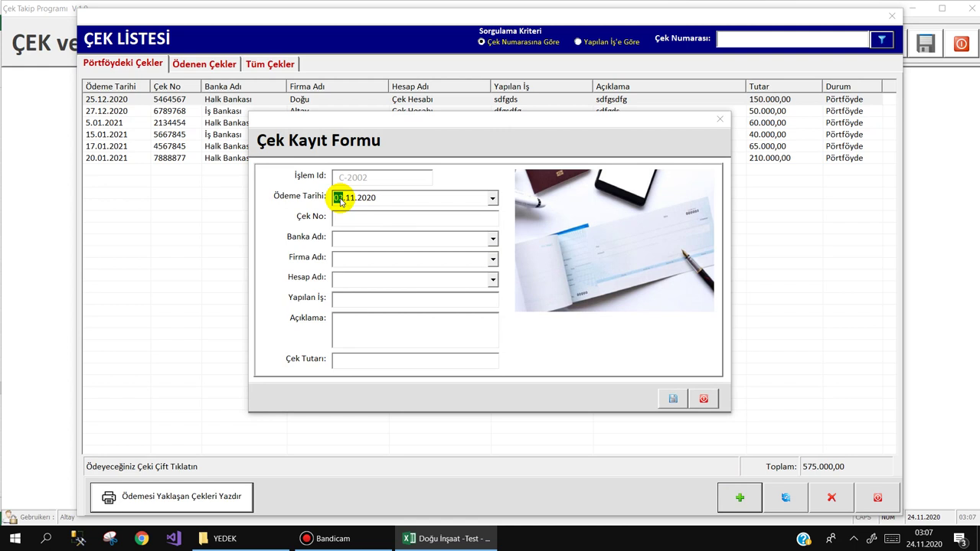
{"action": "type", "text": "6.12"}
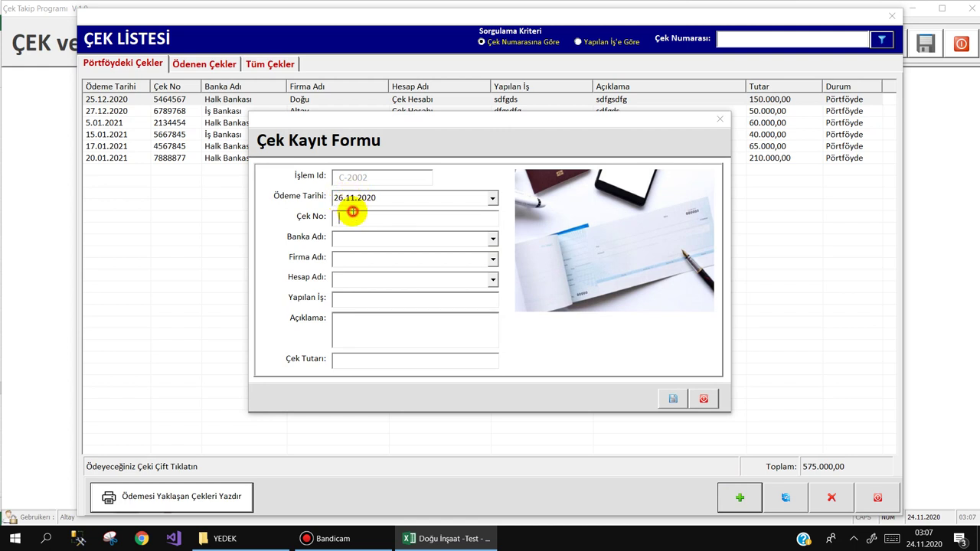
{"action": "left_click", "coordinate": [350, 198]}
{"action": "type", "text": "12"}
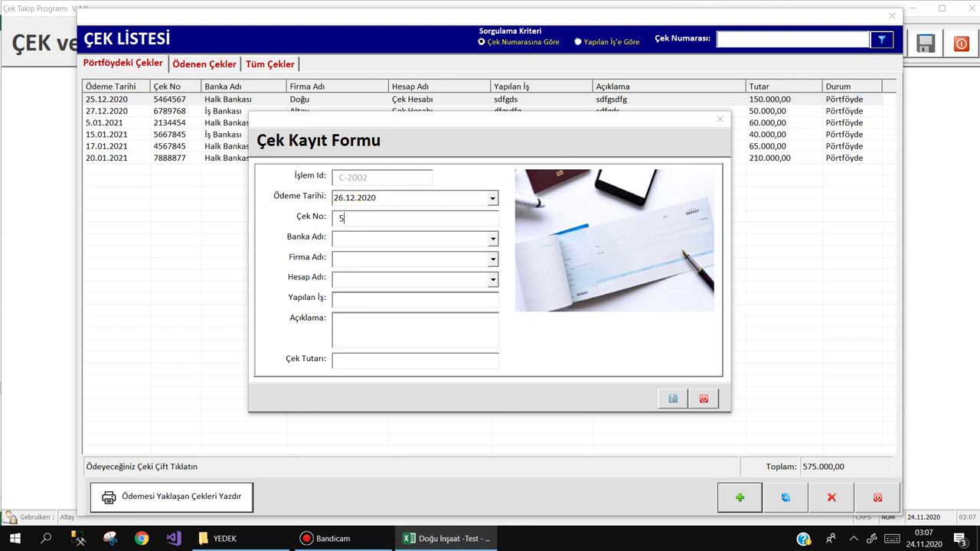
{"action": "left_click", "coordinate": [375, 240]}
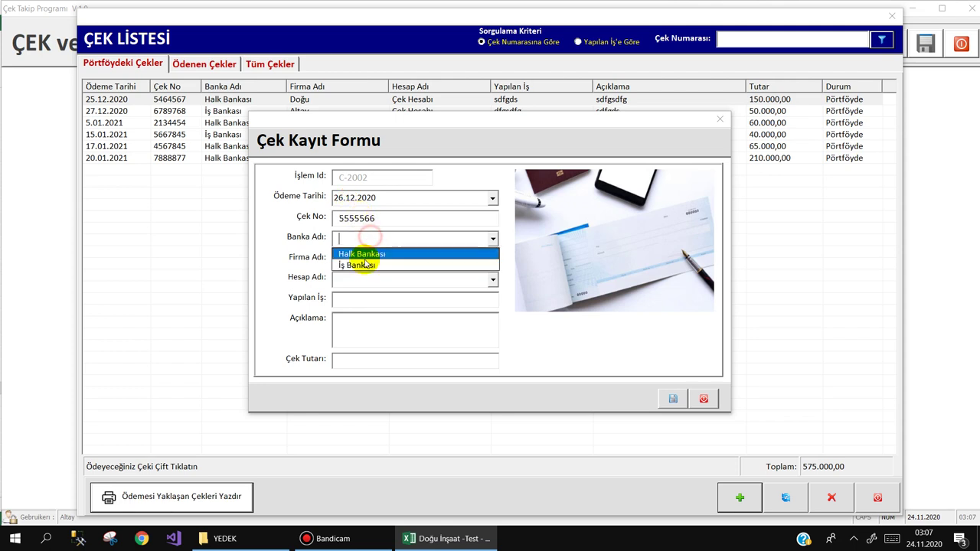
{"action": "left_click", "coordinate": [370, 265]}
{"action": "left_click", "coordinate": [356, 259]}
{"action": "left_click", "coordinate": [355, 285]}
{"action": "left_click", "coordinate": [357, 278]}
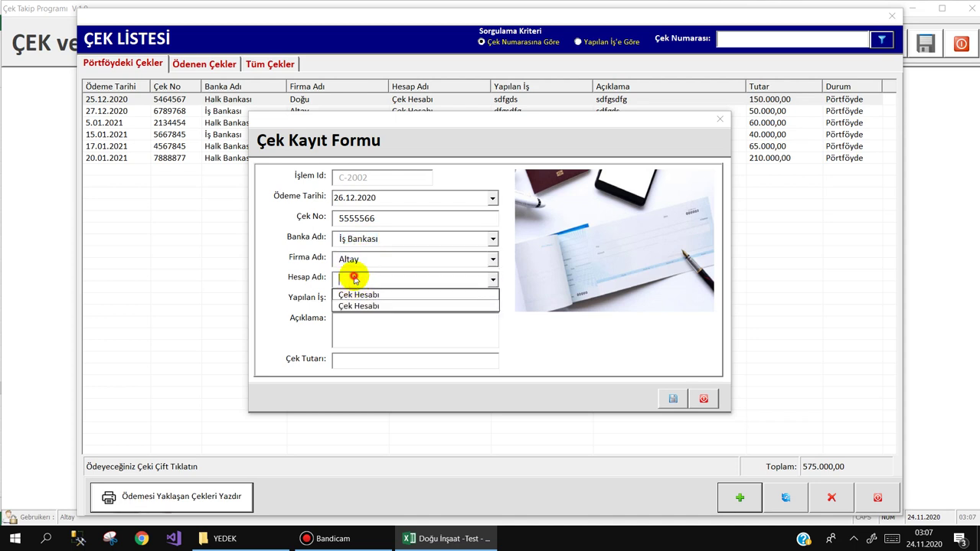
{"action": "left_click", "coordinate": [345, 291]}
Enter work done 'fhdfgh' and description 'dfghdfg', then save the cheque
{"action": "left_click", "coordinate": [343, 301]}
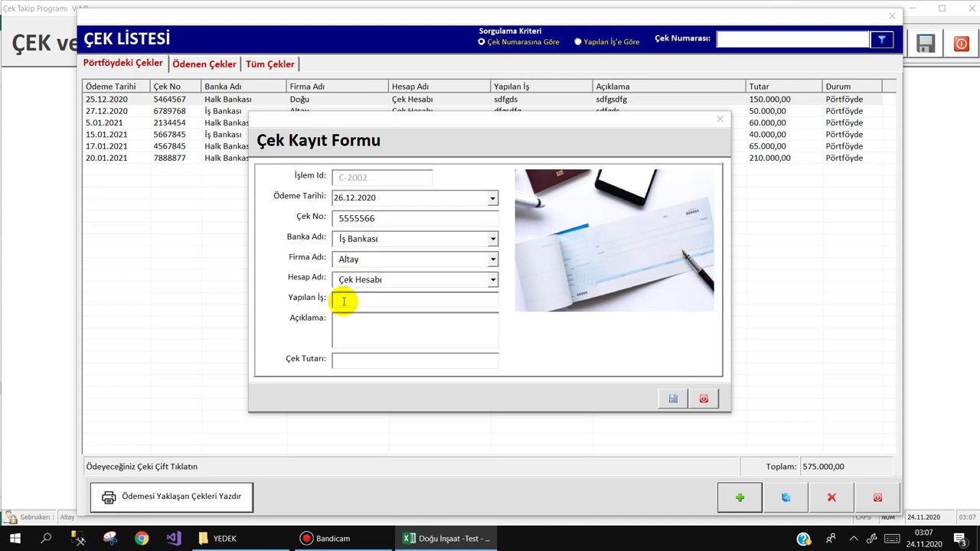
{"action": "type", "text": "fhdfgh"}
{"action": "left_click", "coordinate": [354, 327]}
{"action": "type", "text": "dfghdfg"}
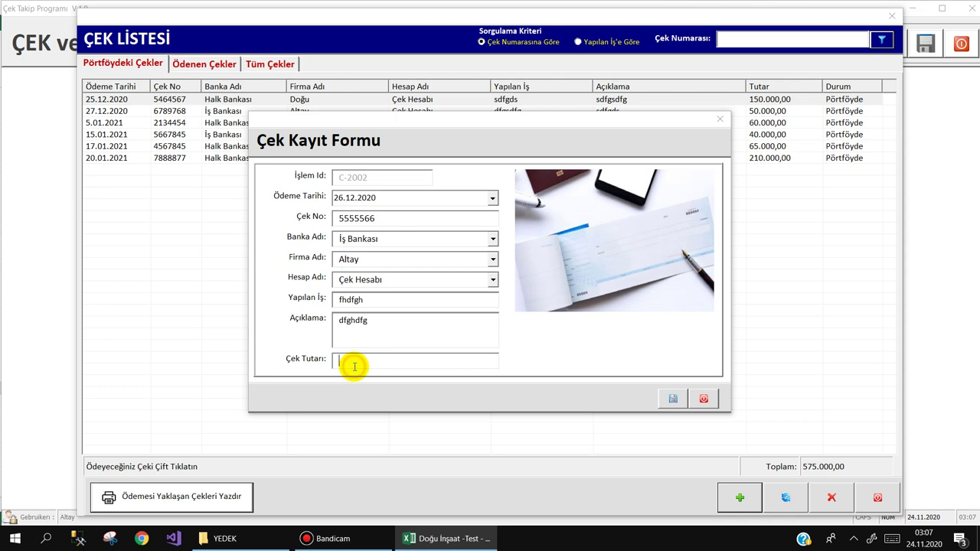
{"action": "left_click", "coordinate": [672, 397]}
{"action": "left_click", "coordinate": [469, 313]}
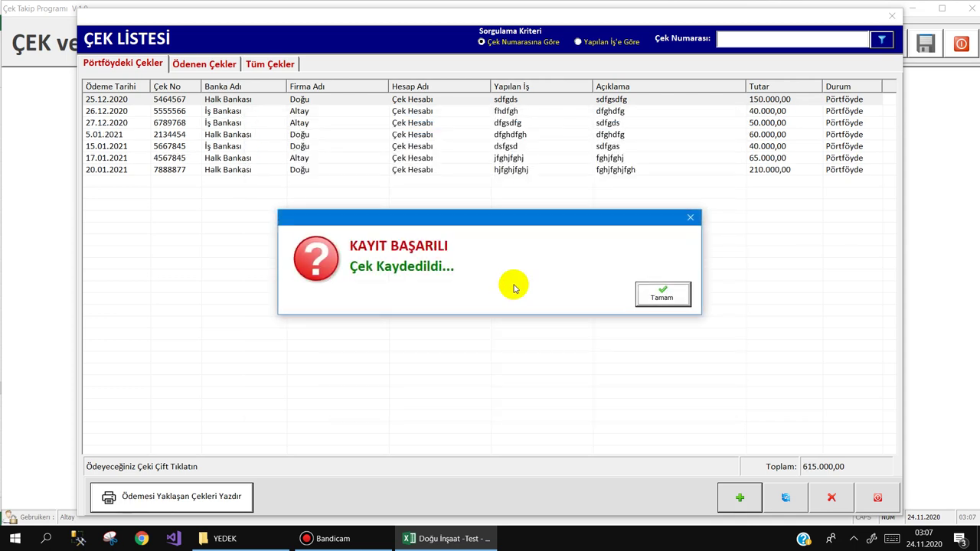
{"action": "left_click", "coordinate": [638, 291]}
{"action": "left_click", "coordinate": [92, 113]}
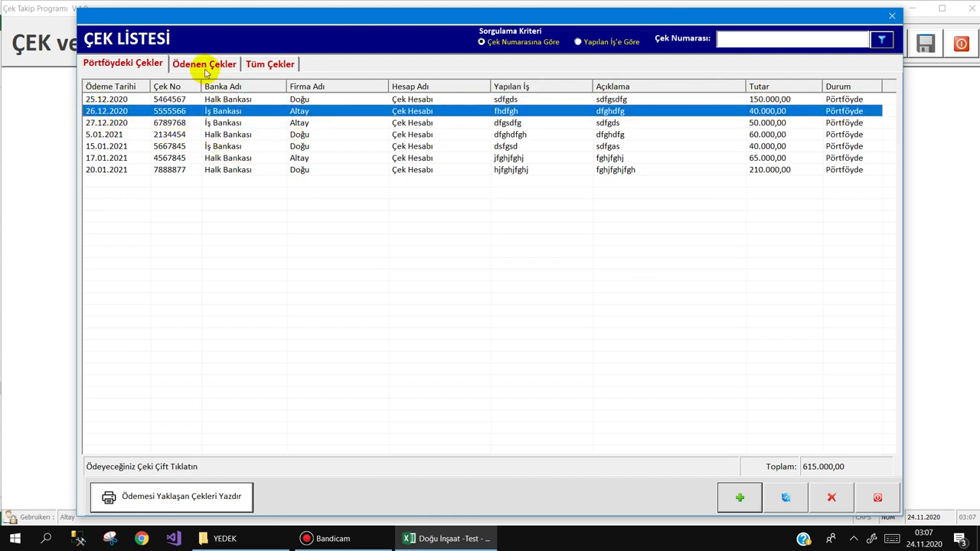
{"action": "left_click", "coordinate": [204, 68]}
{"action": "left_click", "coordinate": [264, 66]}
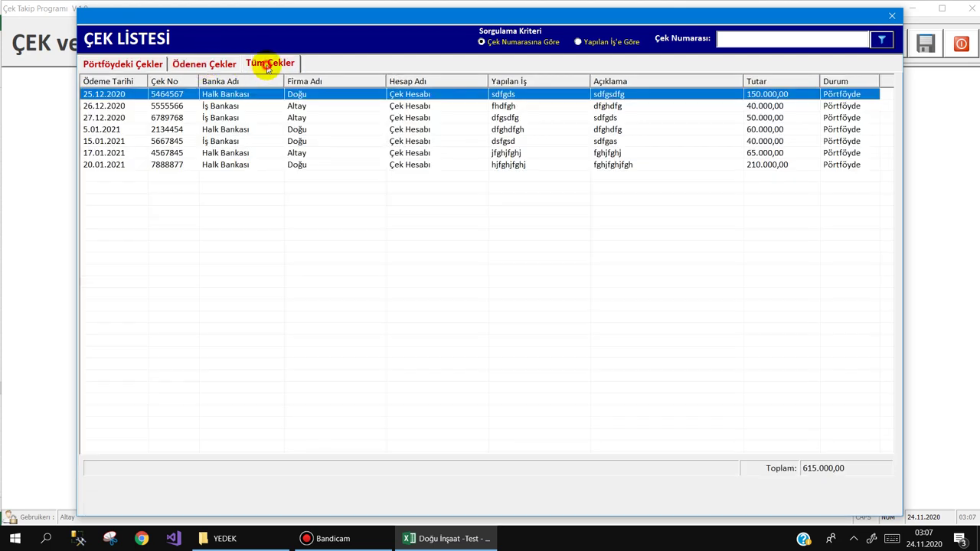
{"action": "left_click", "coordinate": [120, 64]}
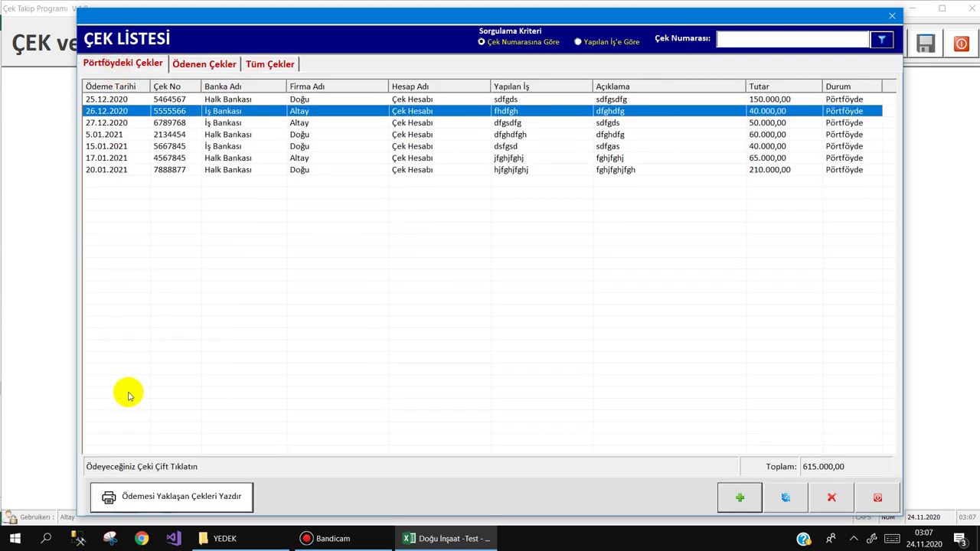
Launch Command Prompt as administrator
{"action": "left_click", "coordinate": [46, 538]}
{"action": "type", "text": "cmd"}
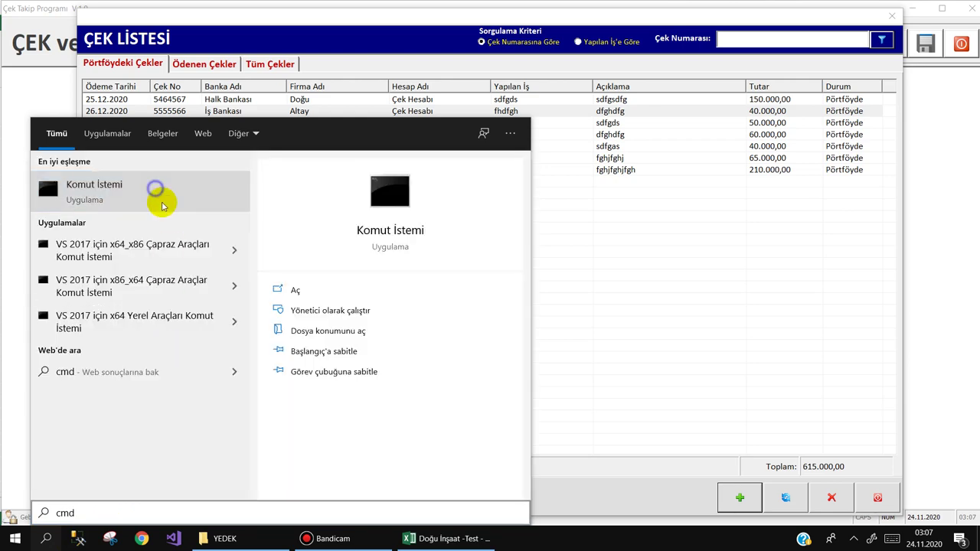
{"action": "right_click", "coordinate": [166, 190]}
{"action": "left_click", "coordinate": [181, 202]}
{"action": "type", "text": "date 23"}
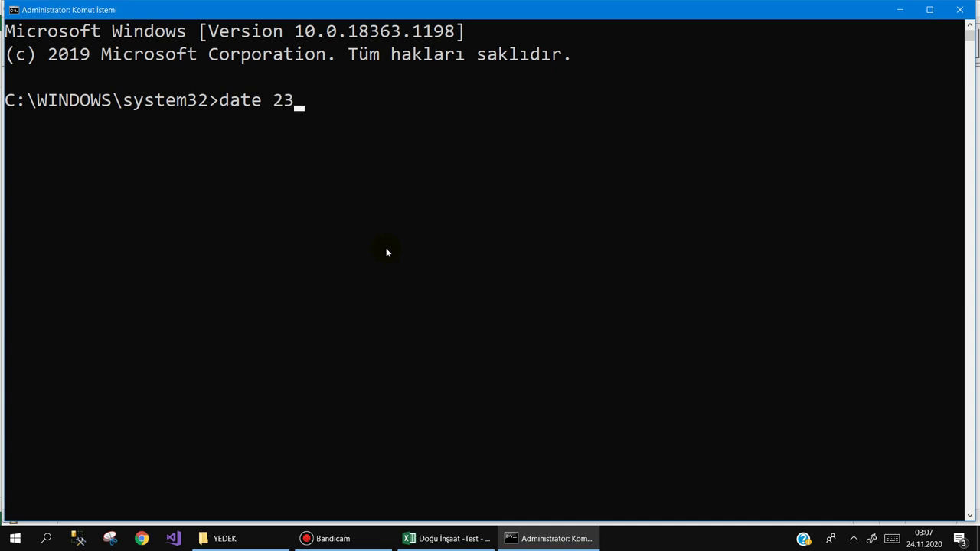
Change the system date to 23.12.2020 and return to the cheque program
{"action": "type", "text": ".1"}
{"action": "type", "text": "1"}
{"action": "key", "text": "BackSpace"}
{"action": "key", "text": "BackSpace"}
{"action": "type", "text": "1"}
{"action": "type", "text": "2.2020"}
{"action": "key", "text": "Return"}
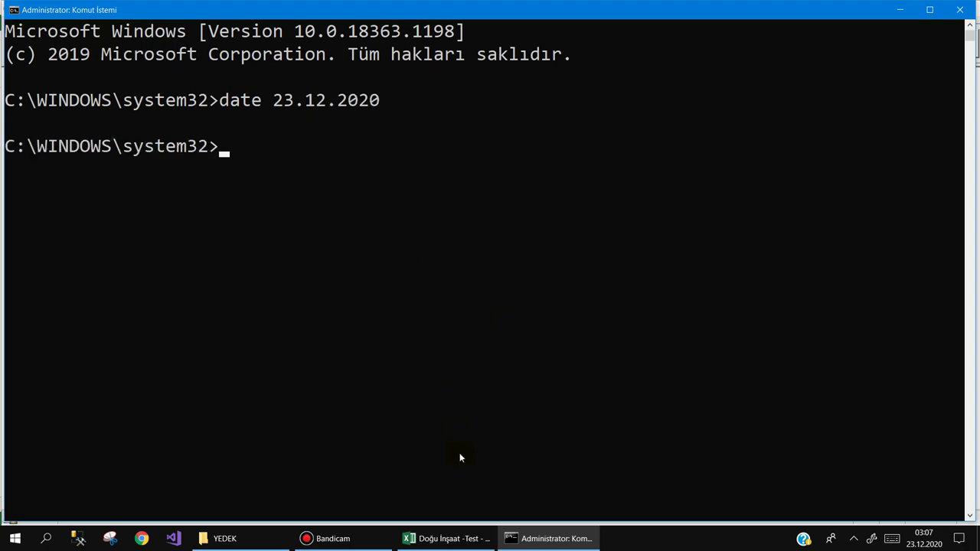
{"action": "left_click", "coordinate": [448, 538]}
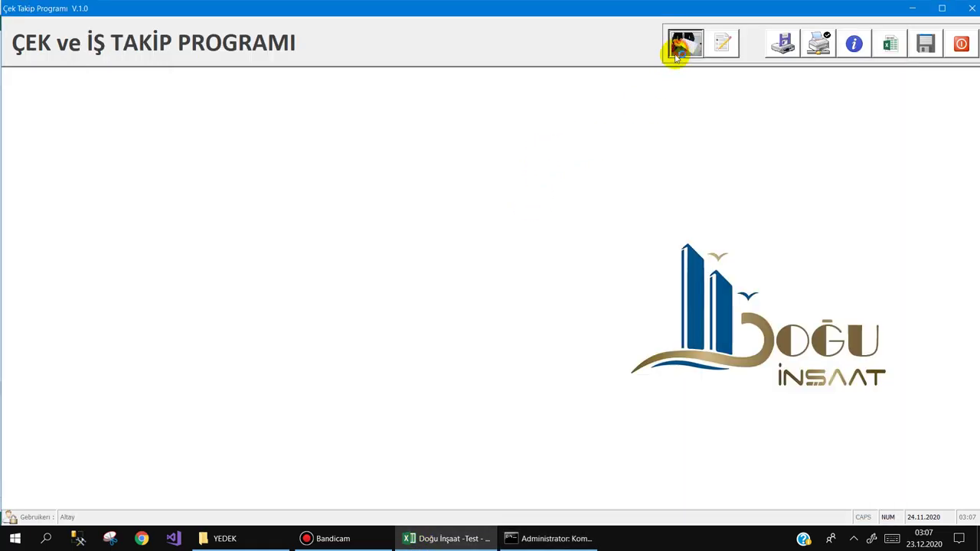
Export the cheques coming due to a PDF named 'ödenecek çekler', then close the cheque list
{"action": "left_click", "coordinate": [685, 42]}
{"action": "left_click", "coordinate": [116, 147]}
{"action": "left_click", "coordinate": [103, 169]}
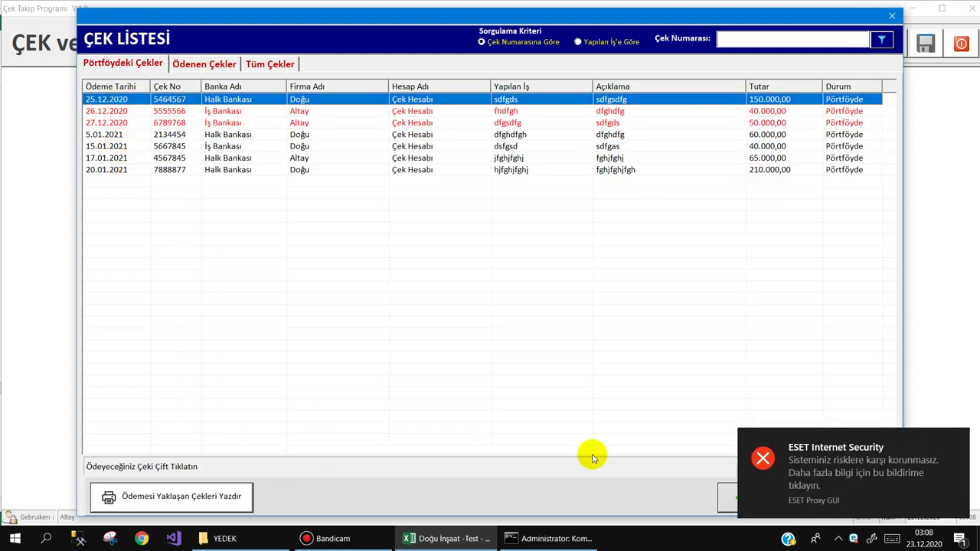
{"action": "left_click", "coordinate": [182, 497]}
{"action": "left_click", "coordinate": [462, 309]}
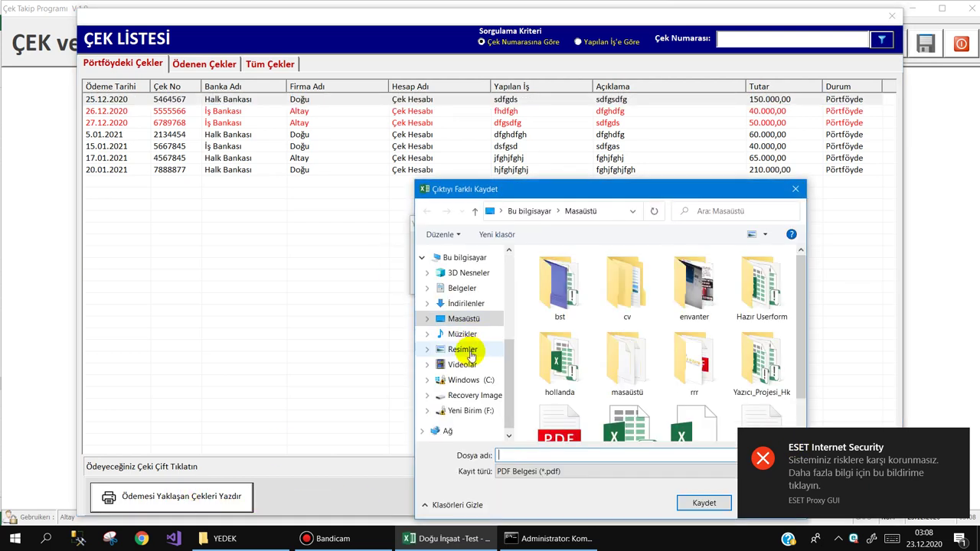
{"action": "left_click", "coordinate": [528, 454]}
{"action": "type", "text": "ödenecek çekler"}
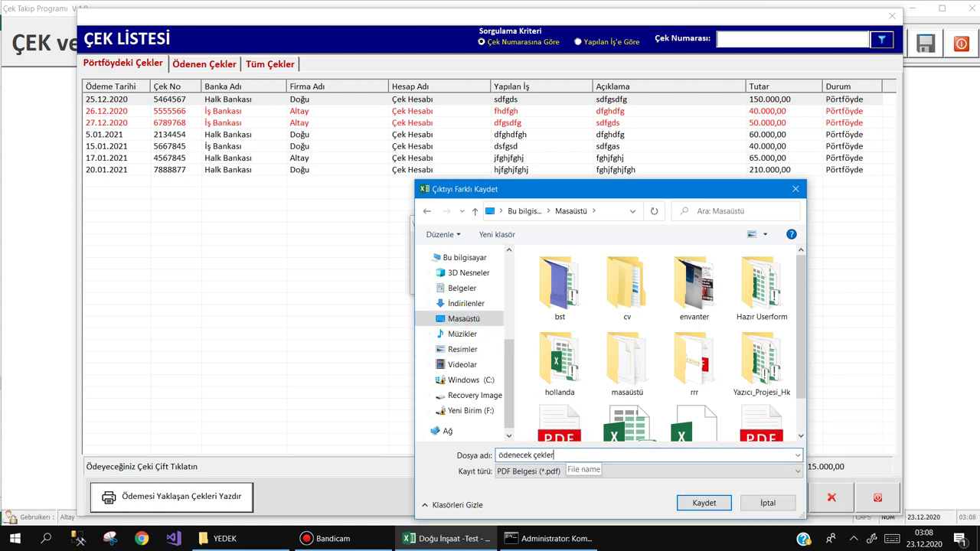
{"action": "key", "text": "Return"}
{"action": "key", "text": "Return"}
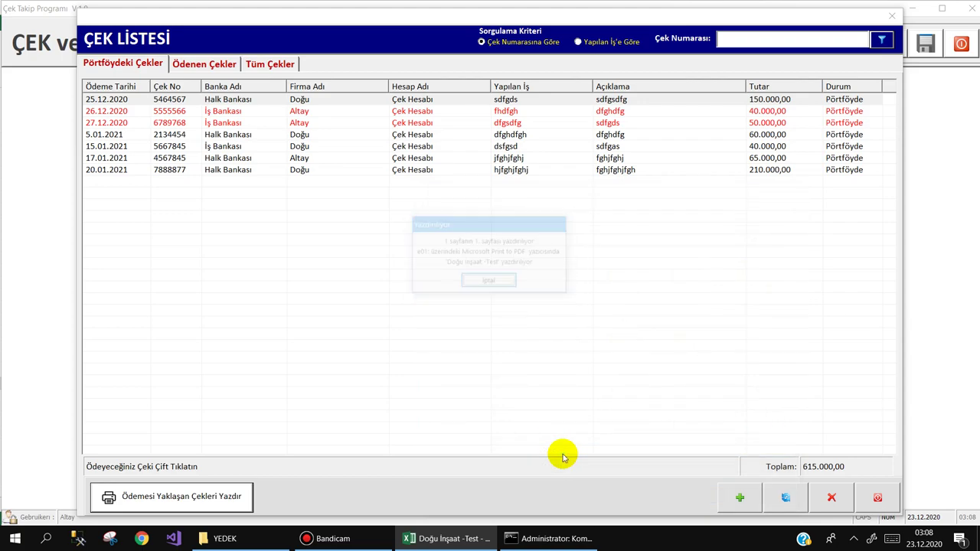
{"action": "key", "text": "alt+F4"}
Open the ödenecek çekler PDF from the desktop, zoom in to review the due cheques, then close it
{"action": "key", "text": "super+d"}
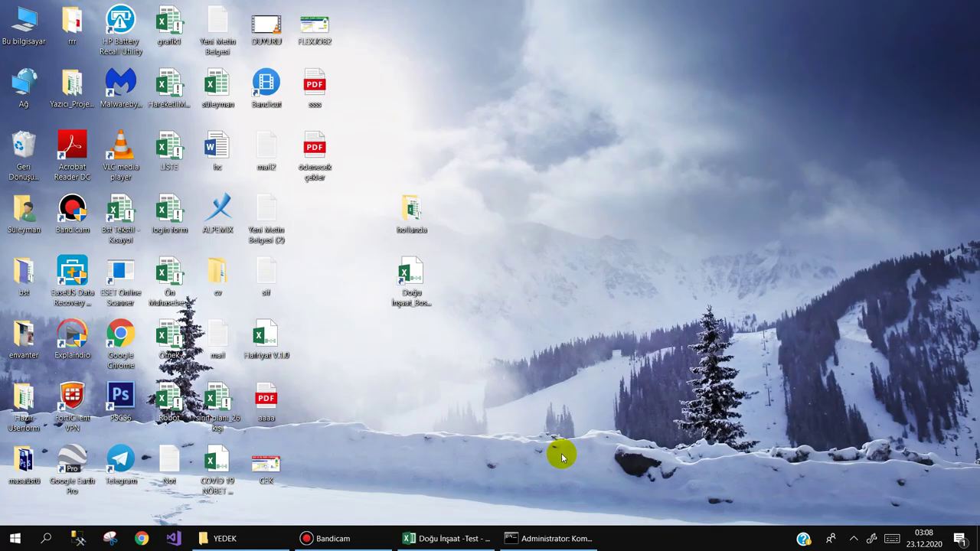
{"action": "double_click", "coordinate": [309, 156]}
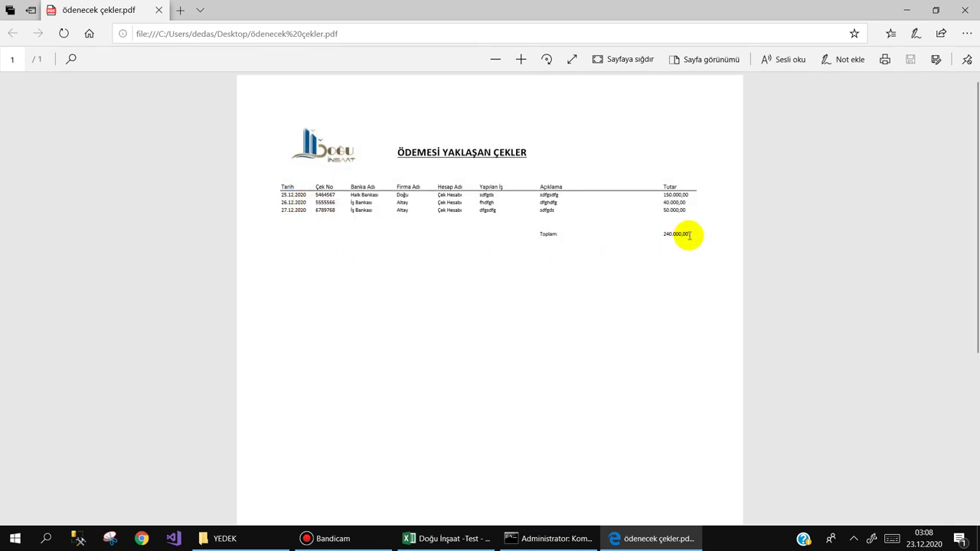
{"action": "left_click", "coordinate": [521, 61]}
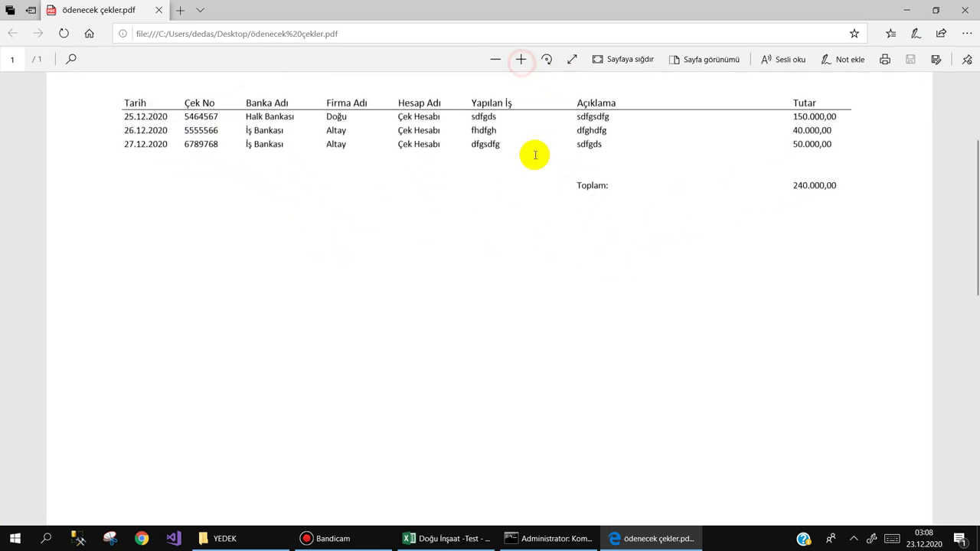
{"action": "scroll", "coordinate": [532, 142], "scroll_direction": "up", "scroll_amount": 3}
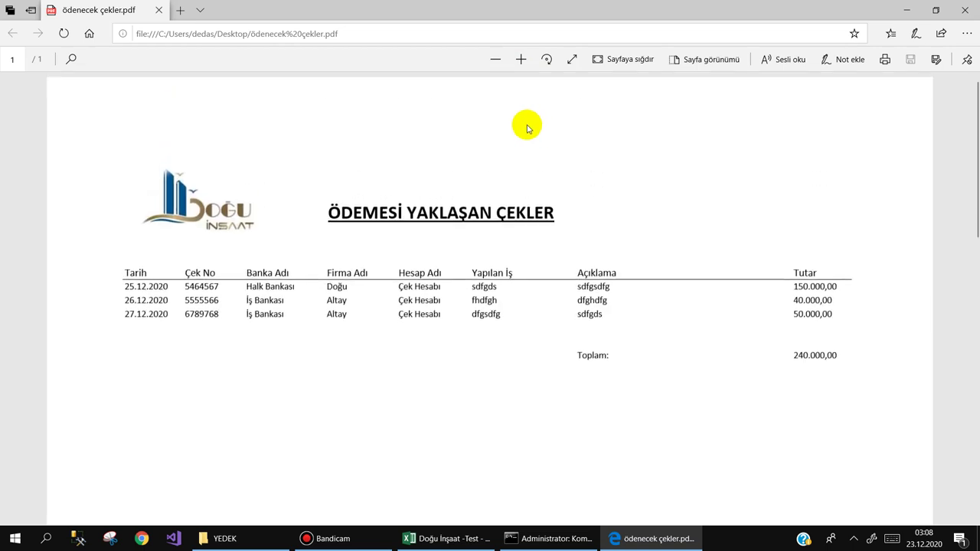
{"action": "left_click", "coordinate": [964, 10]}
Mark the 25.12.2020 cheque as paid
{"action": "left_click", "coordinate": [421, 535]}
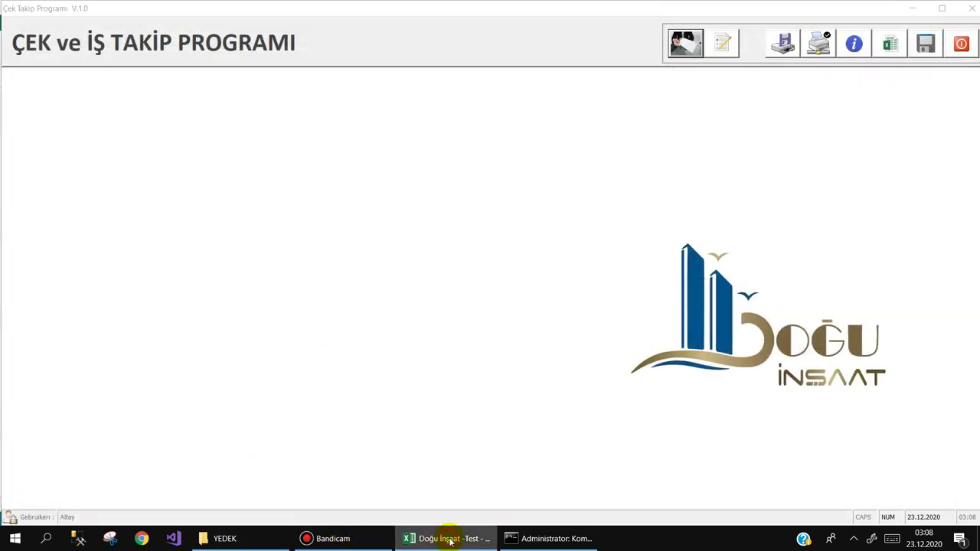
{"action": "left_click", "coordinate": [675, 46]}
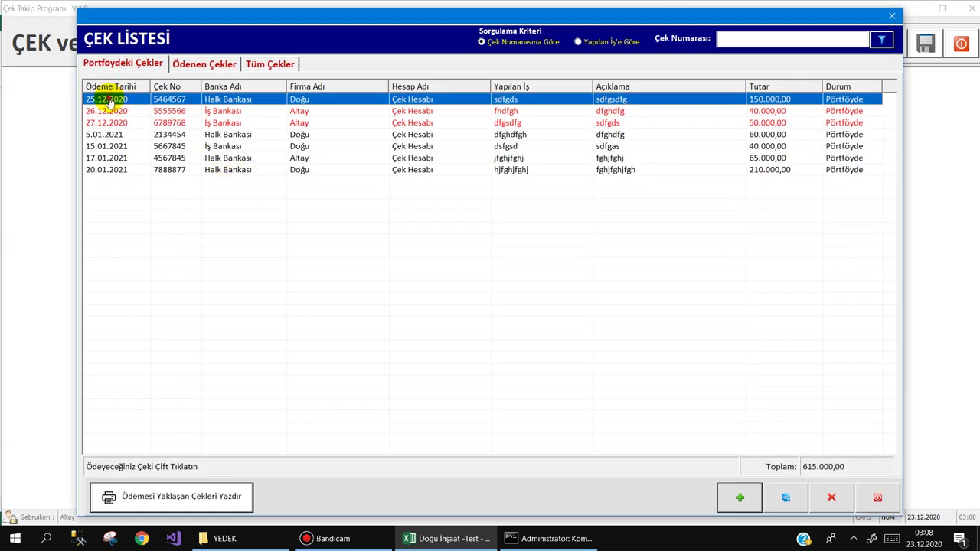
{"action": "double_click", "coordinate": [108, 101]}
{"action": "key", "text": "Escape"}
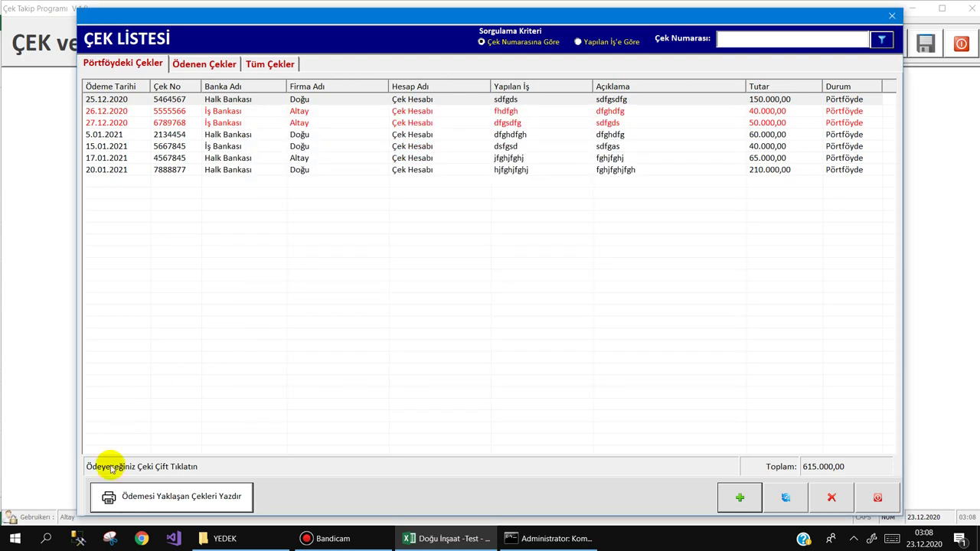
{"action": "double_click", "coordinate": [129, 100]}
{"action": "left_click", "coordinate": [612, 350]}
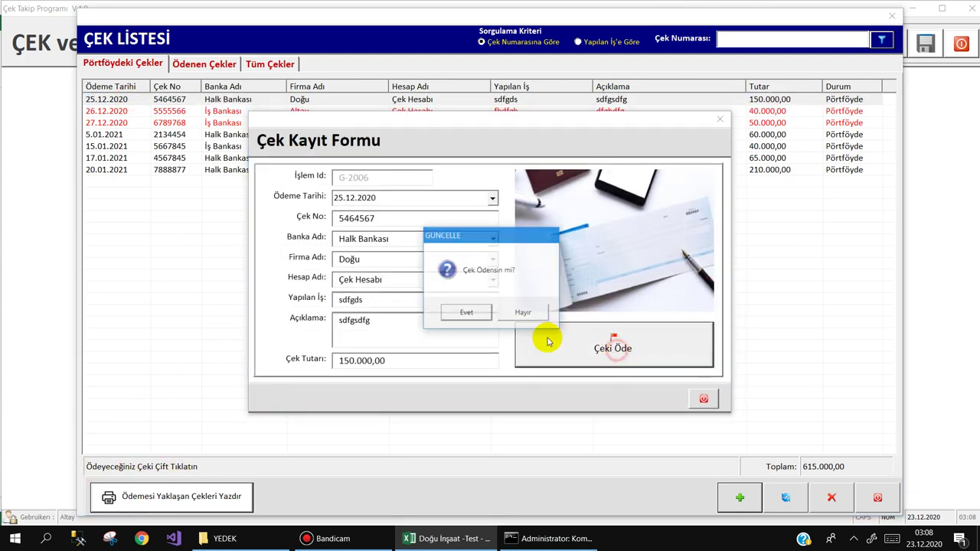
{"action": "left_click", "coordinate": [471, 316]}
{"action": "left_click", "coordinate": [647, 292]}
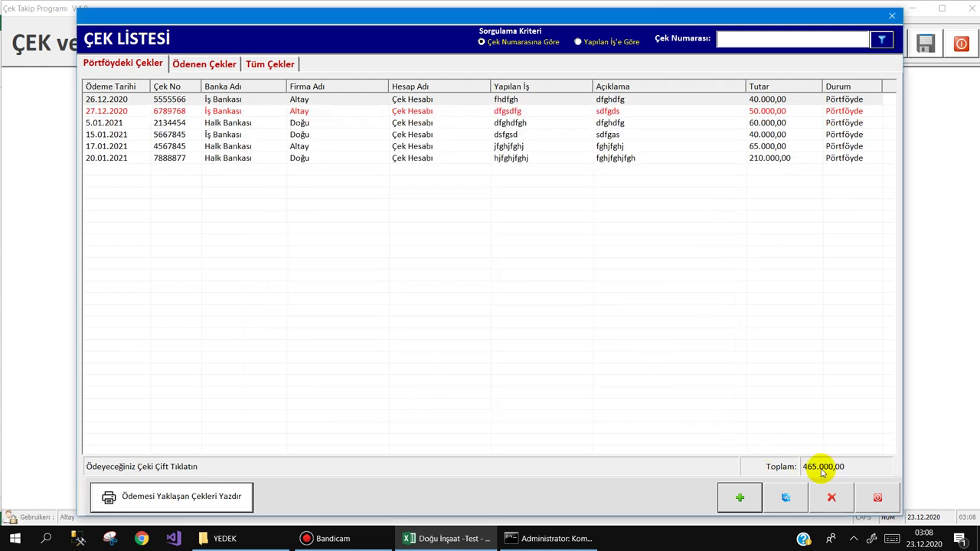
Cancel that cheque's payment under Ödenen Çekler and return to the portfolio cheques
{"action": "left_click", "coordinate": [187, 68]}
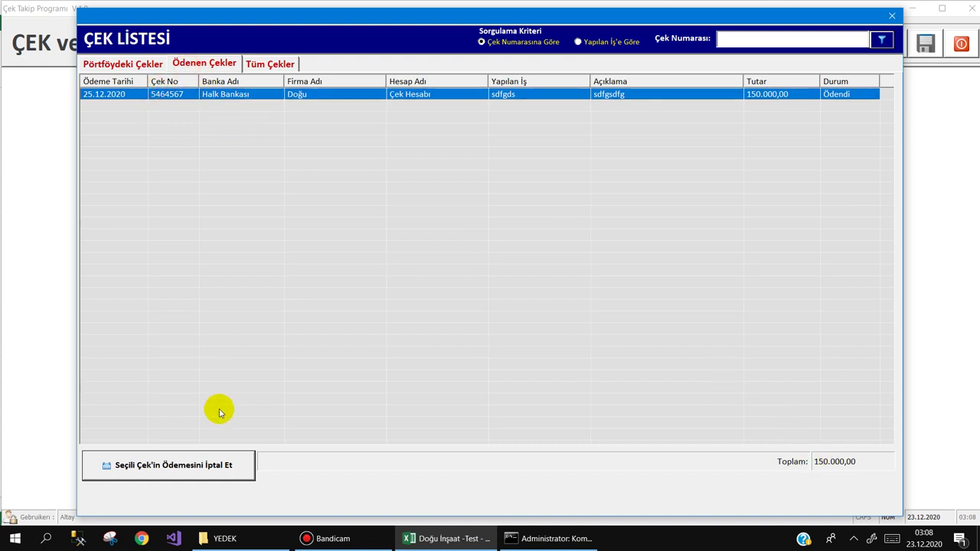
{"action": "left_click", "coordinate": [149, 468]}
{"action": "left_click", "coordinate": [470, 315]}
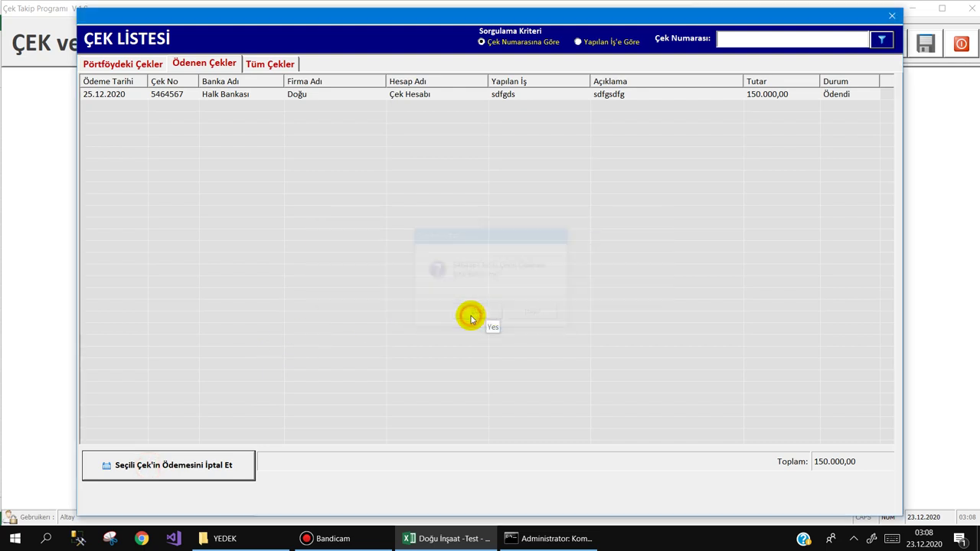
{"action": "left_click", "coordinate": [650, 287]}
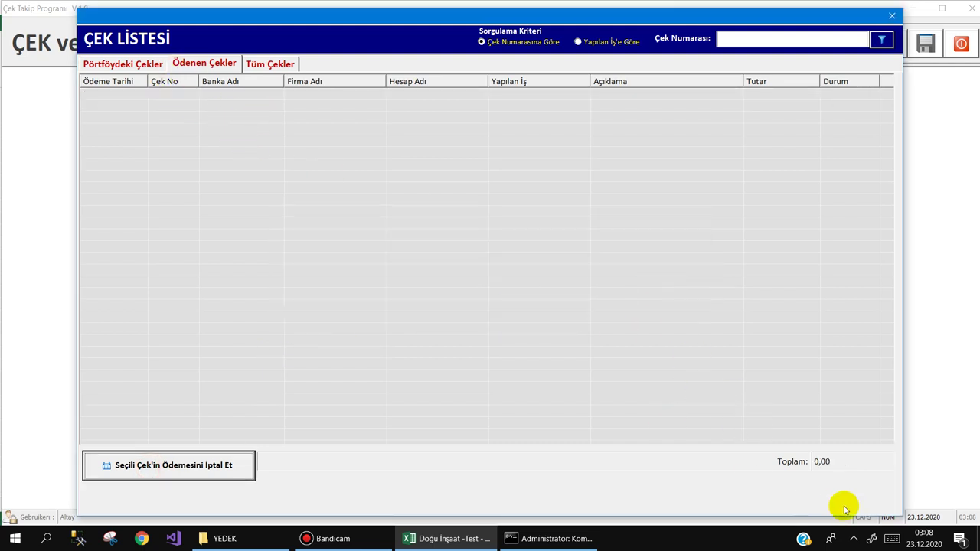
{"action": "left_click", "coordinate": [102, 66]}
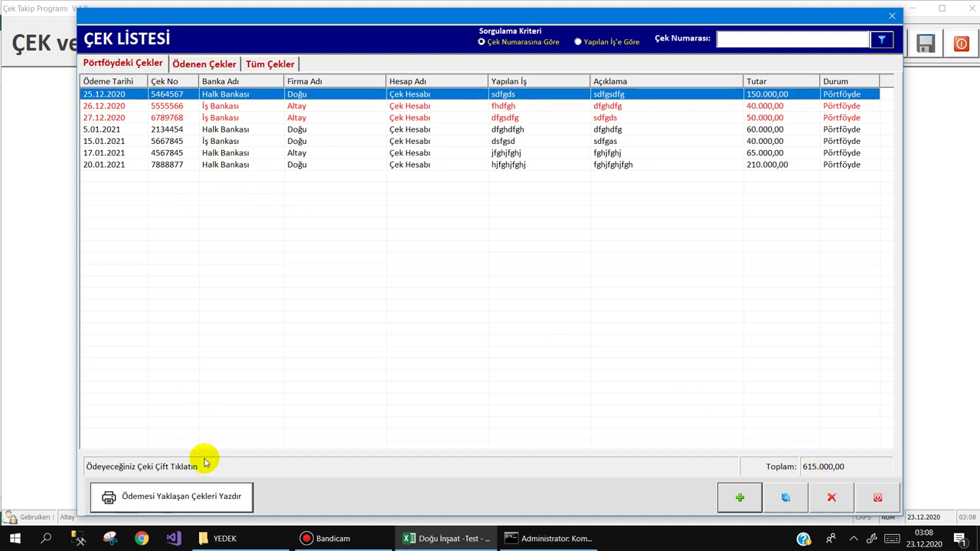
Pay the 25.12.2020 cheque and check the paid and all-cheques lists
{"action": "double_click", "coordinate": [107, 94]}
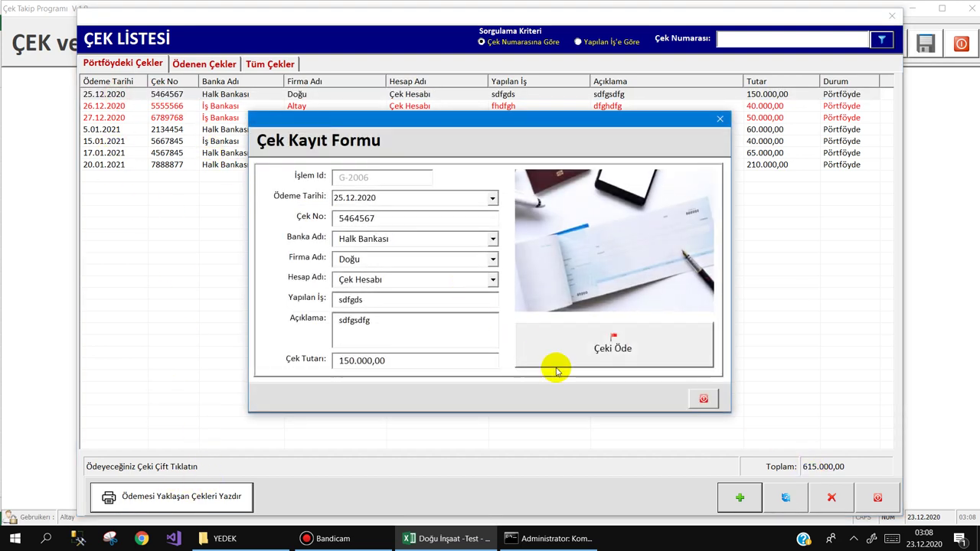
{"action": "left_click", "coordinate": [573, 342]}
{"action": "left_click", "coordinate": [456, 312]}
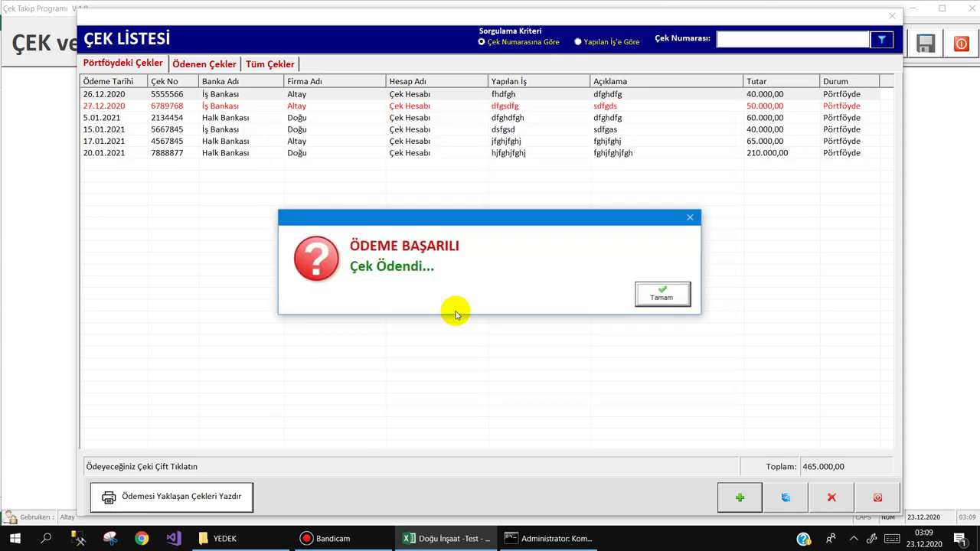
{"action": "left_click", "coordinate": [652, 299]}
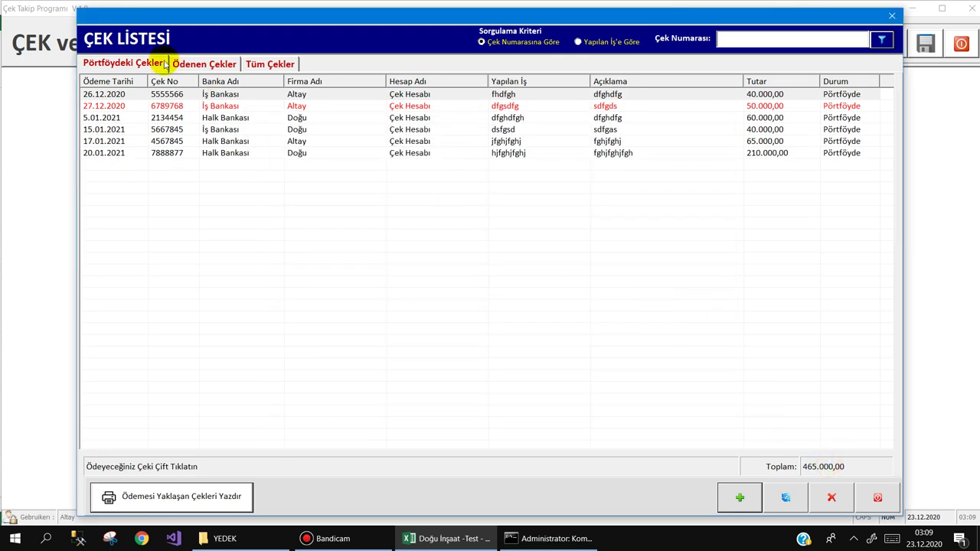
{"action": "left_click", "coordinate": [198, 63]}
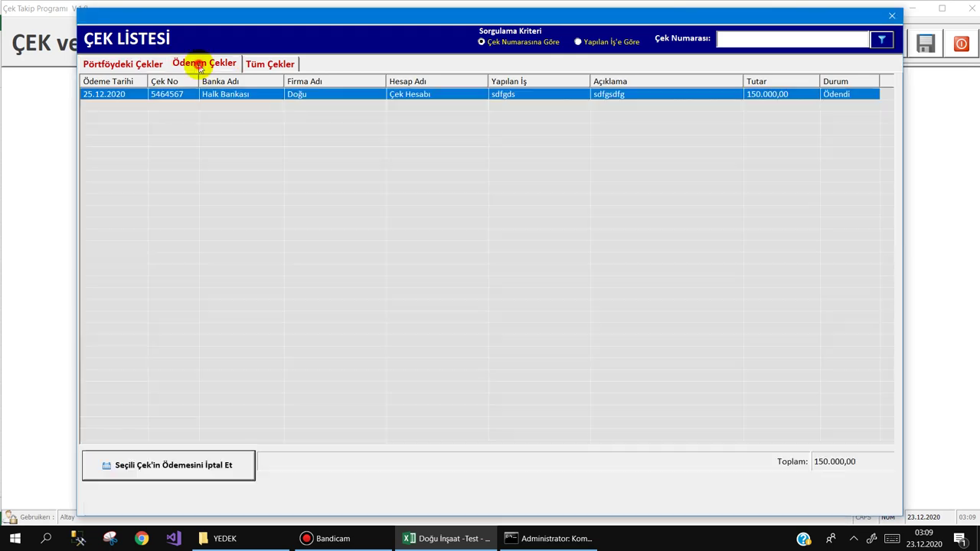
{"action": "left_click", "coordinate": [264, 64]}
{"action": "left_click", "coordinate": [129, 64]}
Pay the 26.12.2020 and 27.12.2020 cheques
{"action": "double_click", "coordinate": [134, 100]}
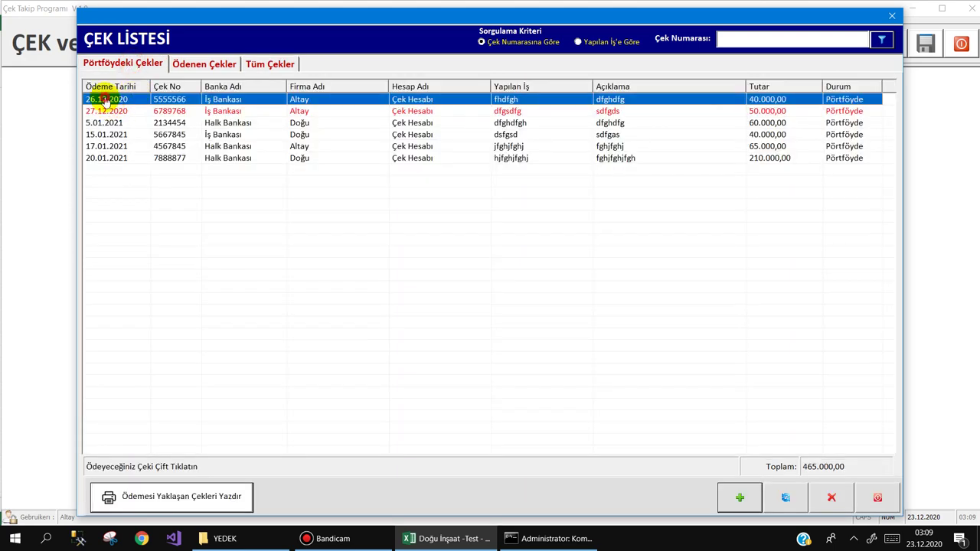
{"action": "left_click", "coordinate": [586, 345]}
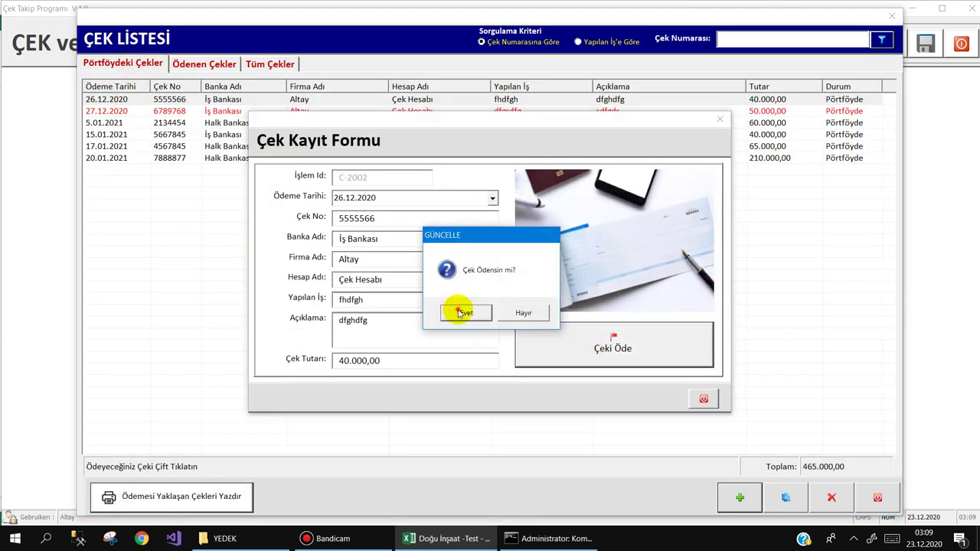
{"action": "left_click", "coordinate": [460, 313]}
{"action": "left_click", "coordinate": [658, 295]}
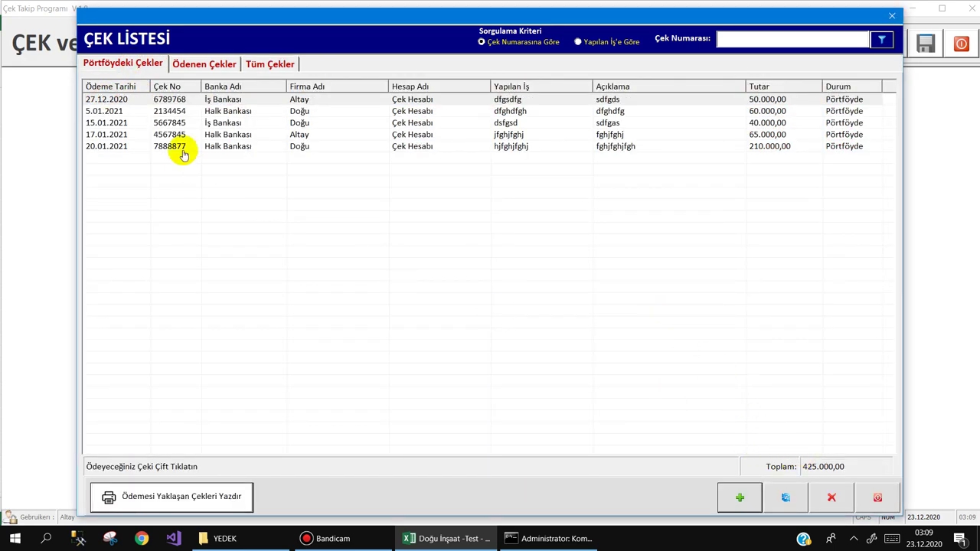
{"action": "double_click", "coordinate": [119, 100]}
{"action": "left_click", "coordinate": [551, 326]}
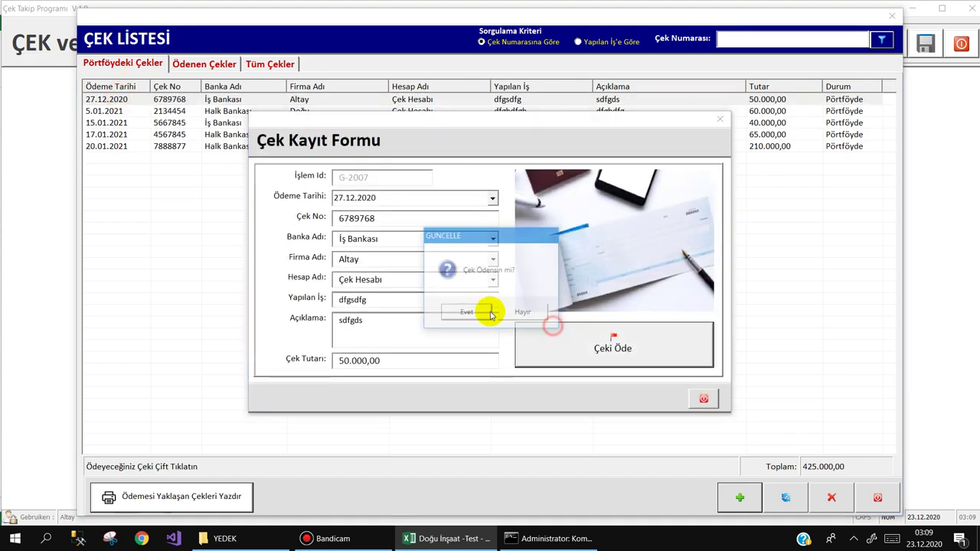
{"action": "left_click", "coordinate": [460, 313]}
{"action": "left_click", "coordinate": [649, 303]}
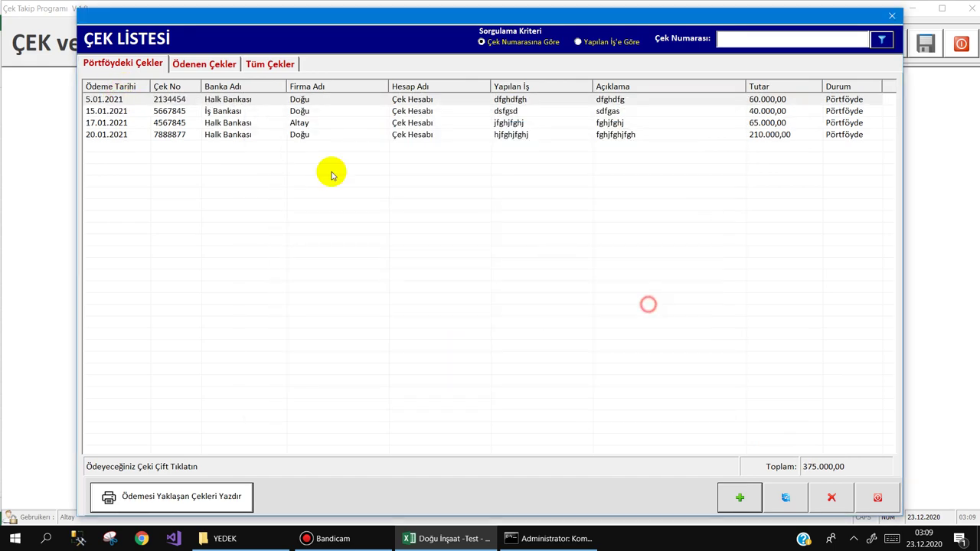
Review the three paid cheques and open the ödenecek çekler PDF report
{"action": "left_click", "coordinate": [217, 62]}
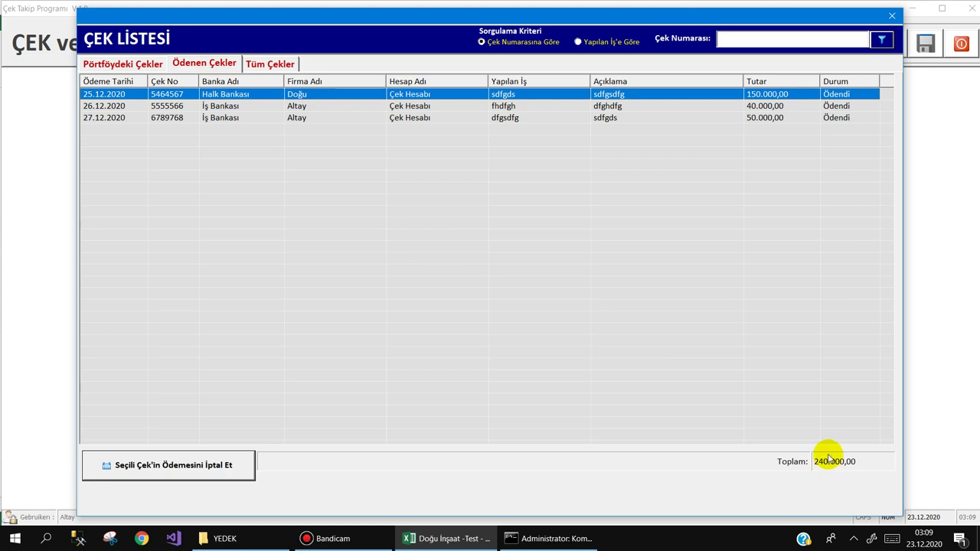
{"action": "double_click", "coordinate": [219, 118]}
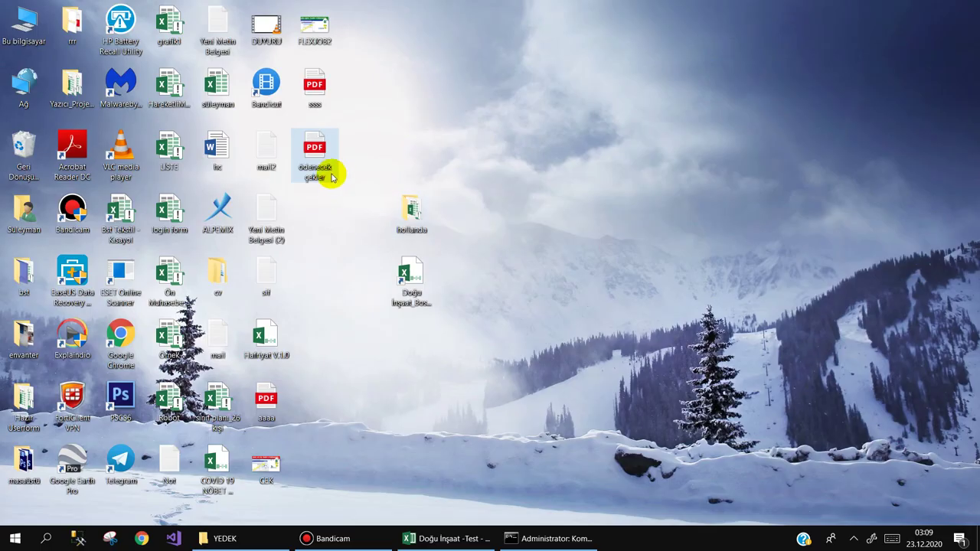
{"action": "double_click", "coordinate": [317, 157]}
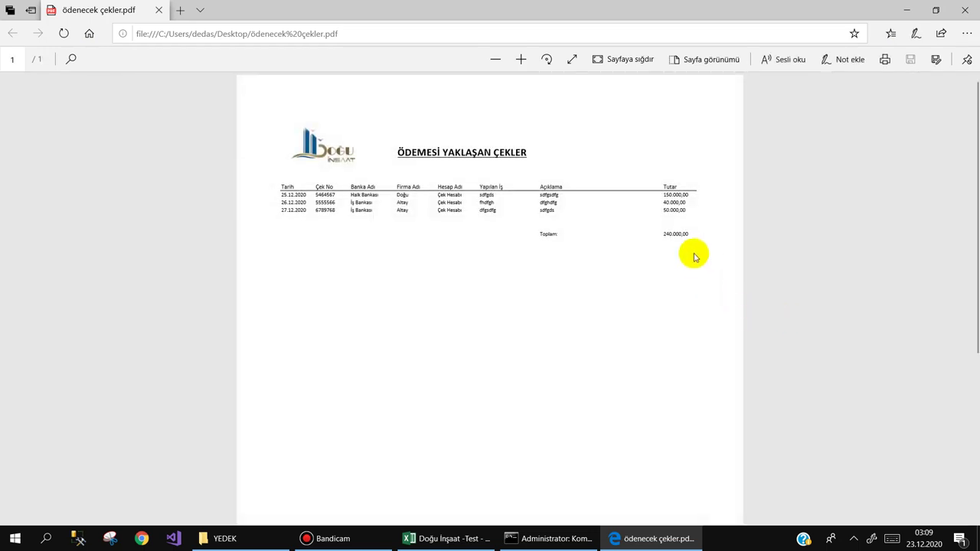
Zoom in on the report to check its 240.000,00 total, then close Edge
{"action": "double_click", "coordinate": [671, 234]}
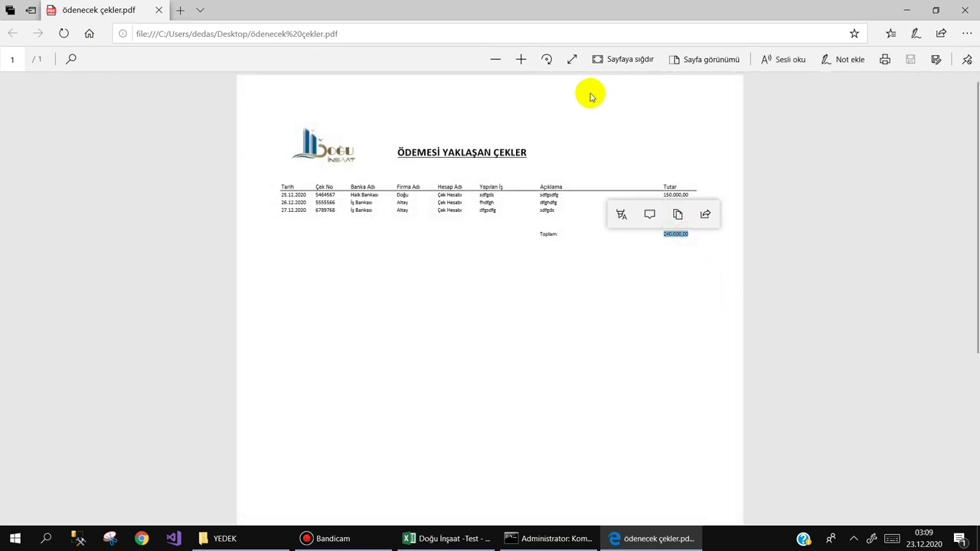
{"action": "left_click", "coordinate": [520, 59]}
{"action": "left_click", "coordinate": [520, 59]}
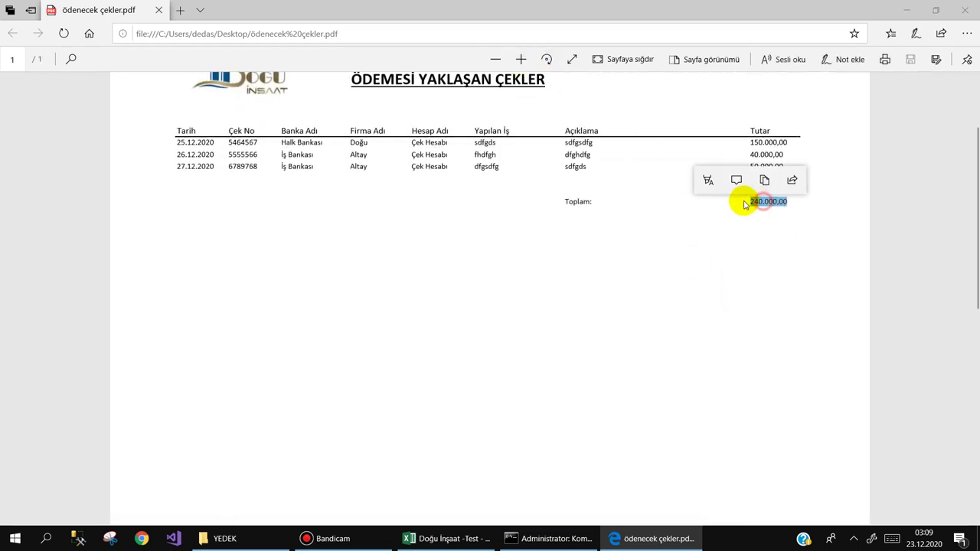
{"action": "left_click", "coordinate": [595, 173]}
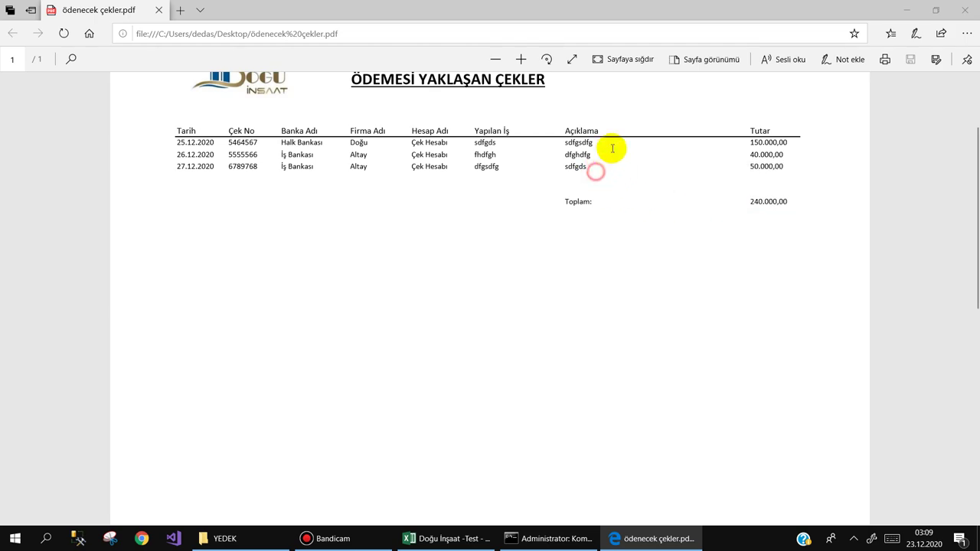
{"action": "left_click", "coordinate": [963, 10]}
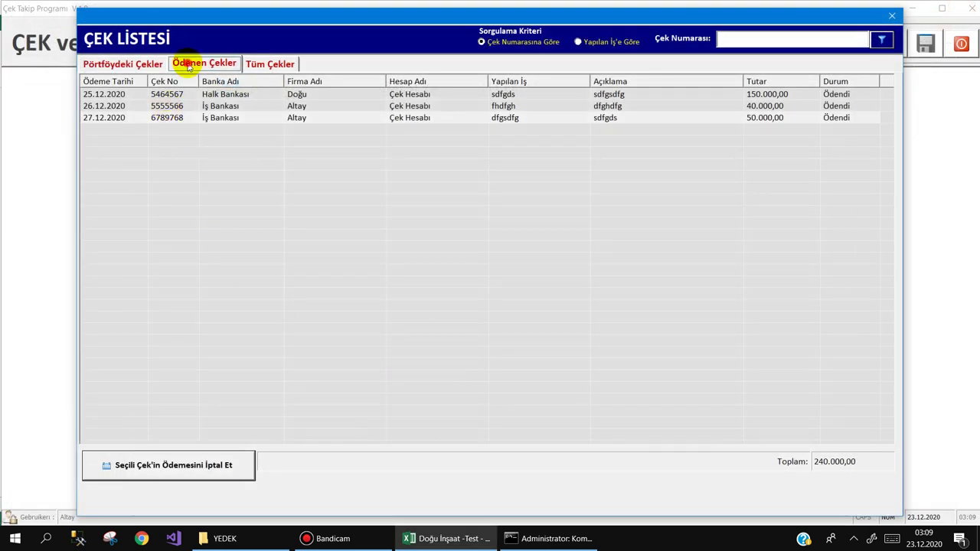
Show the portfolio cheques, check the 5.01.2021 and 17.01.2021 rows, and minimise Command Prompt
{"action": "left_click", "coordinate": [138, 65]}
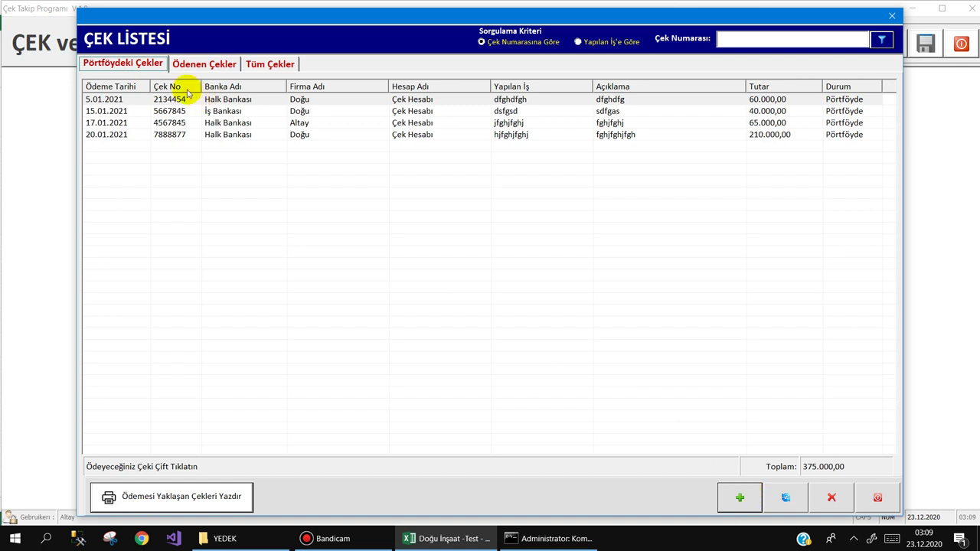
{"action": "left_click", "coordinate": [141, 106]}
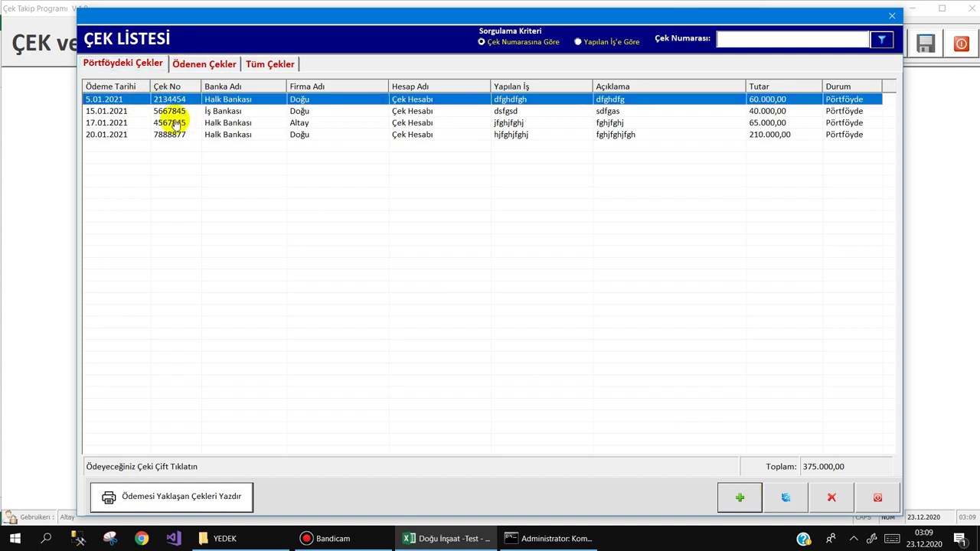
{"action": "left_click", "coordinate": [157, 123]}
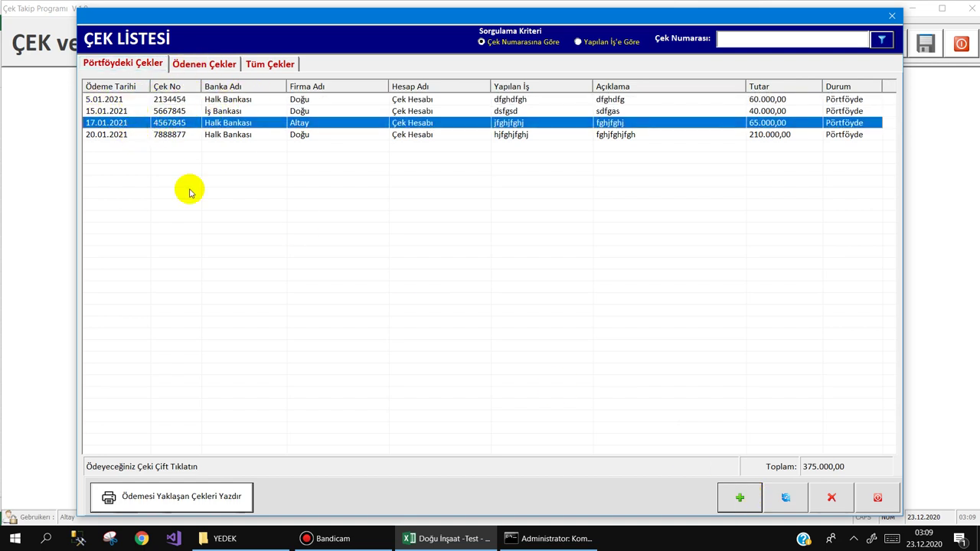
{"action": "left_click", "coordinate": [547, 538]}
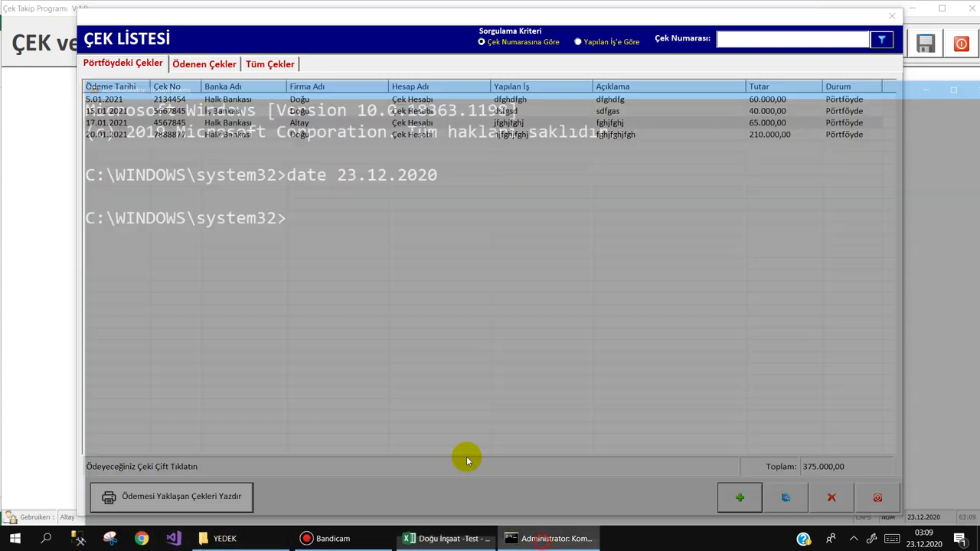
{"action": "left_click", "coordinate": [532, 545]}
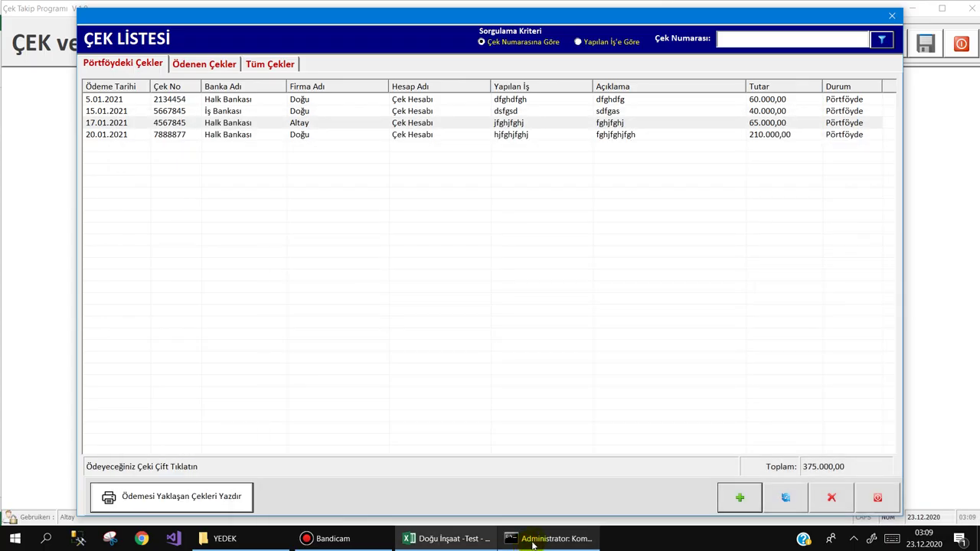
Set the system date to 01.01.2021 with the date command in Command Prompt, then return to the cheque program
{"action": "left_click", "coordinate": [533, 543]}
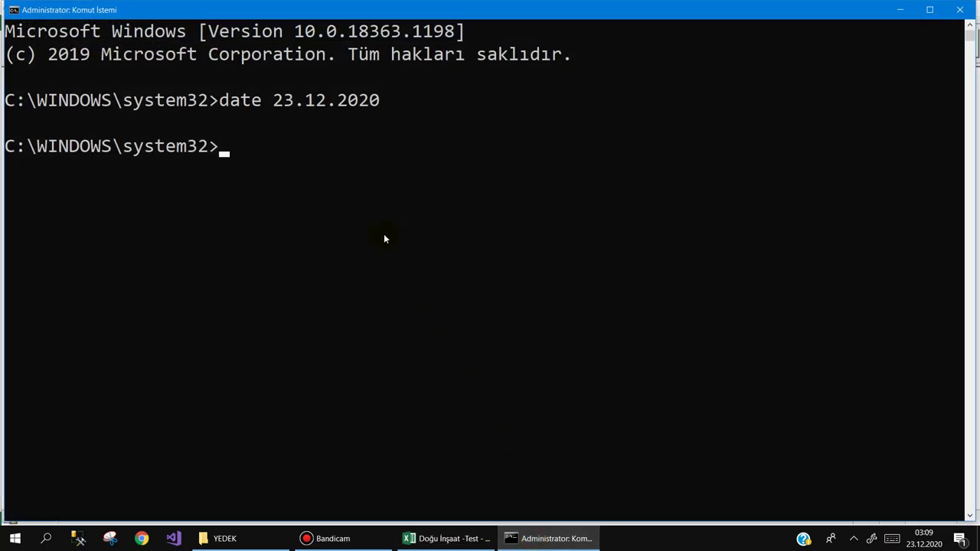
{"action": "type", "text": "01."}
{"action": "type", "text": "01.202"}
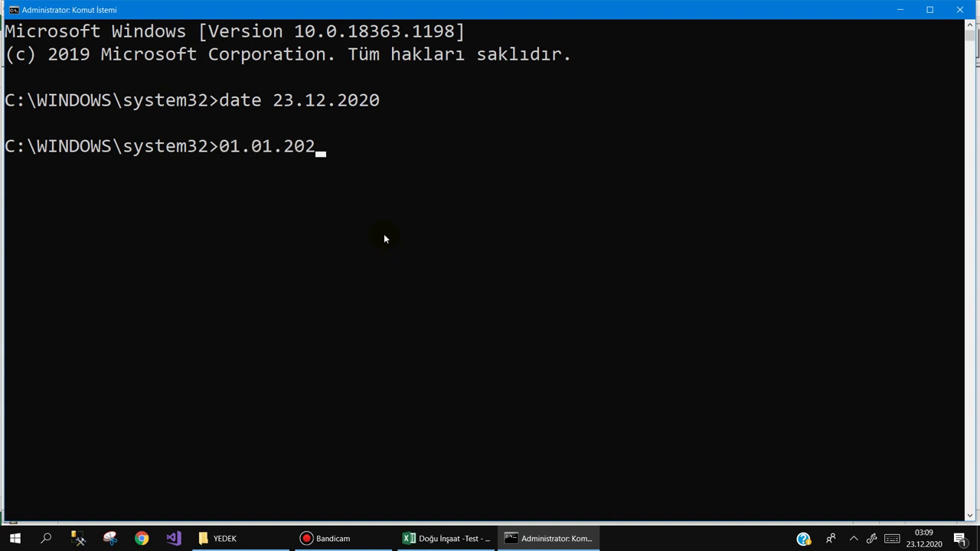
{"action": "key", "text": "BackSpace"}
{"action": "key", "text": "BackSpace"}
{"action": "key", "text": "BackSpace"}
{"action": "key", "text": "BackSpace"}
{"action": "type", "text": "da"}
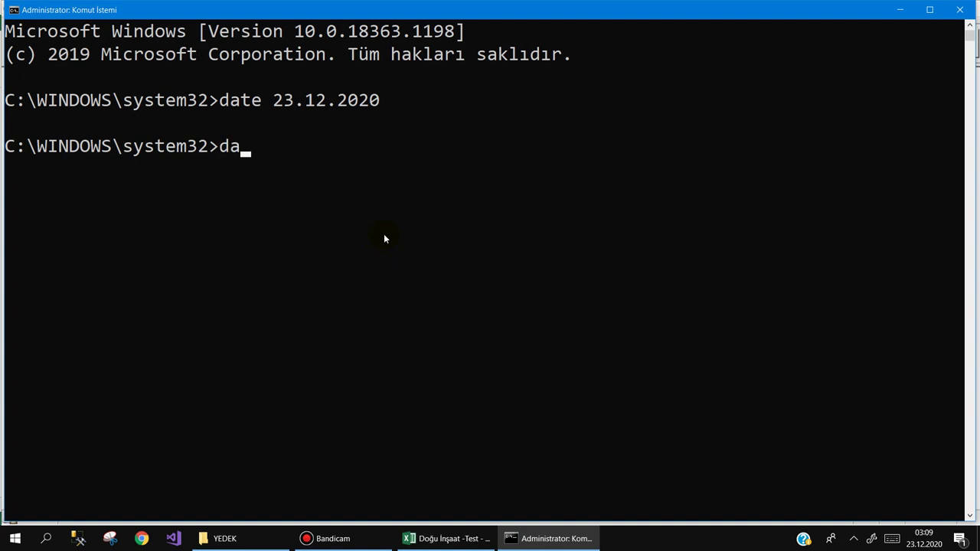
{"action": "type", "text": "te 01.01.2"}
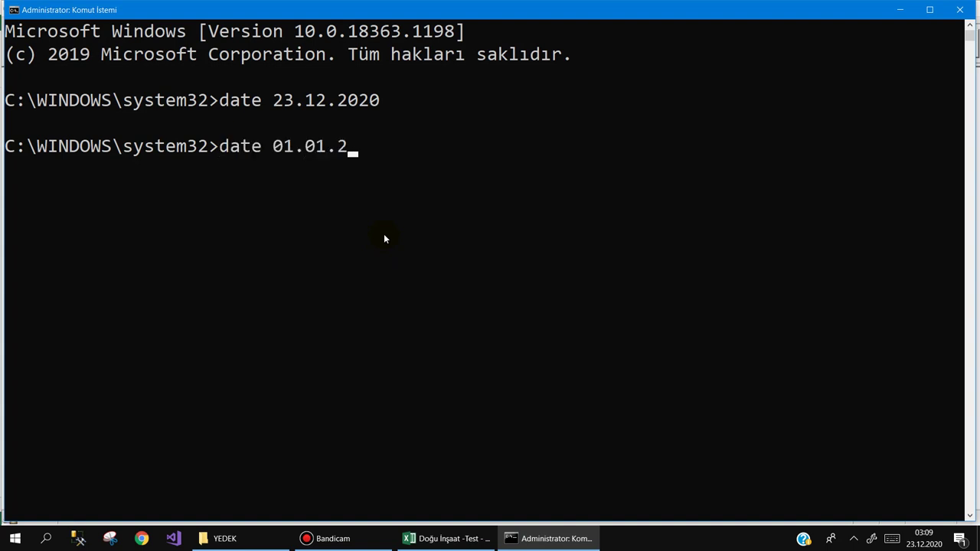
{"action": "type", "text": "021"}
{"action": "key", "text": "Return"}
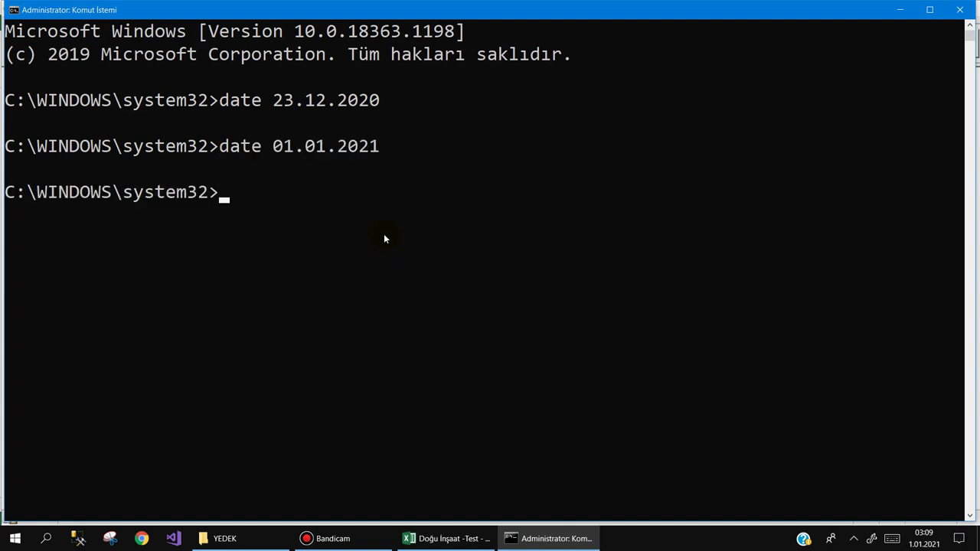
{"action": "left_click", "coordinate": [441, 539]}
Print the upcoming-payment cheques from Çek Listesi to PDF under the 01.01.2021 date and close the list
{"action": "key", "text": "Escape"}
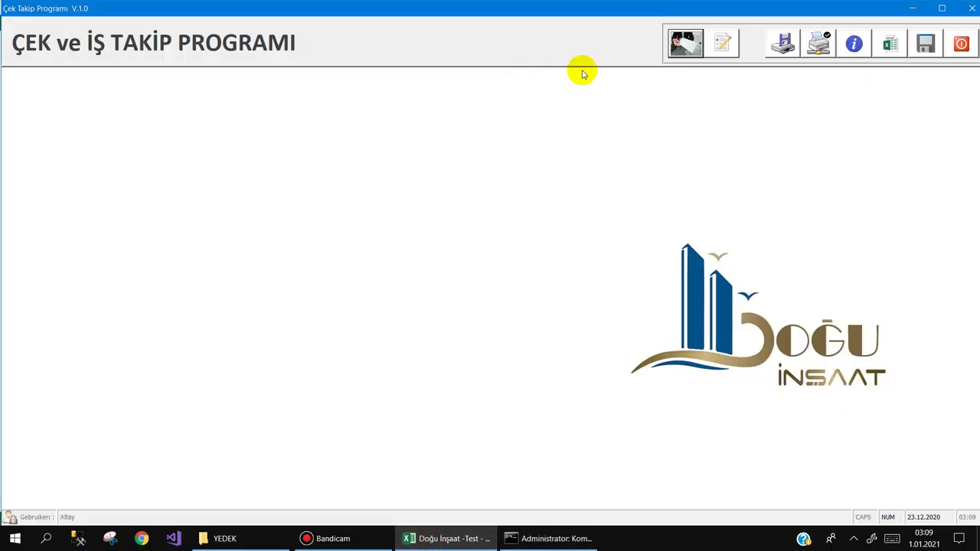
{"action": "left_click", "coordinate": [685, 43]}
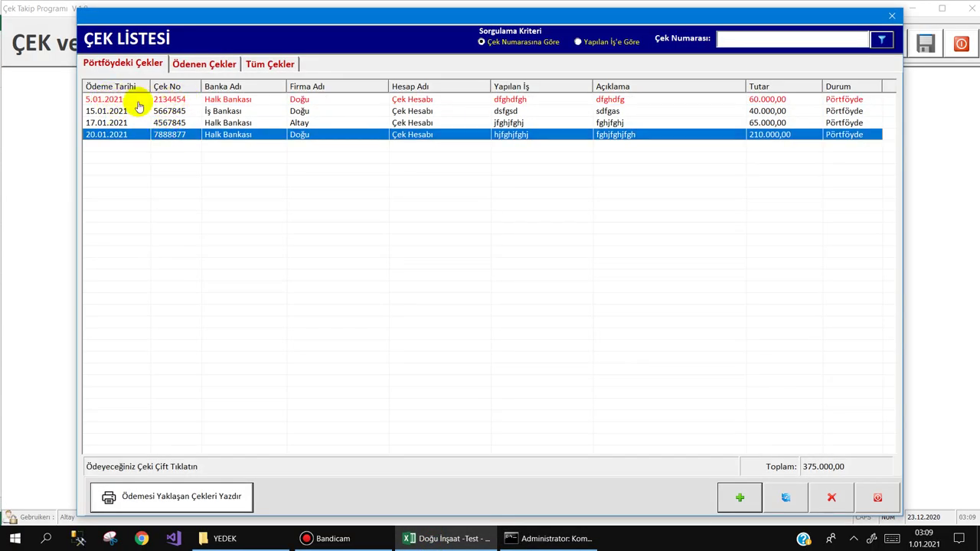
{"action": "left_click", "coordinate": [127, 100]}
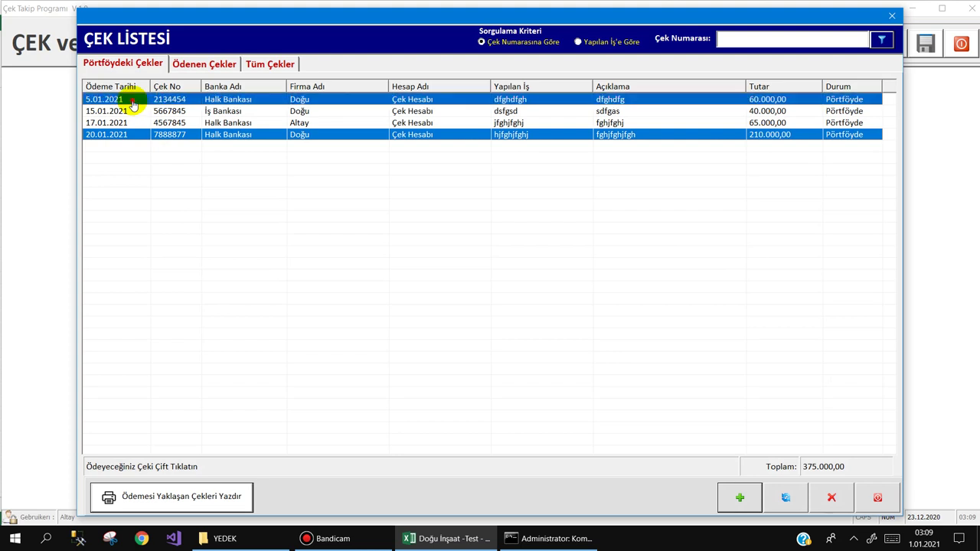
{"action": "left_click", "coordinate": [160, 498]}
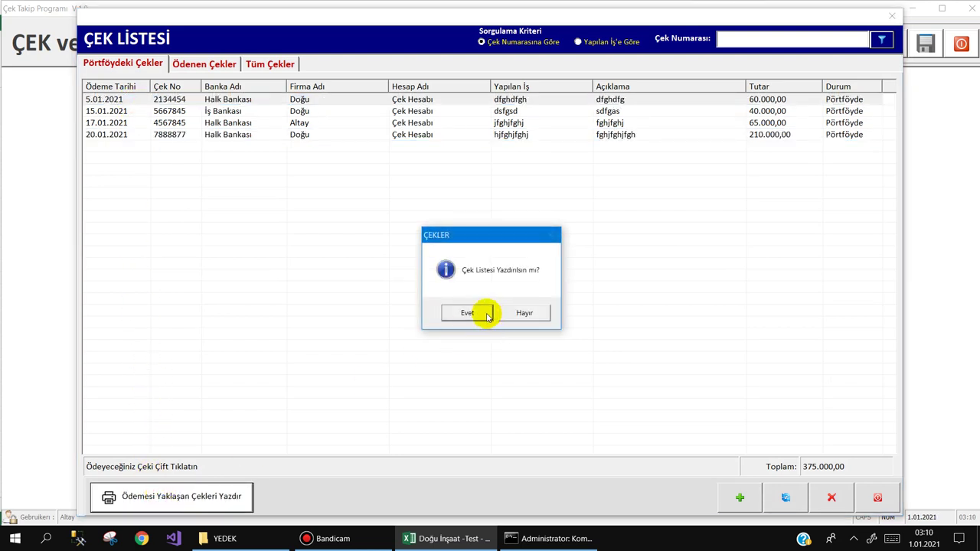
{"action": "left_click", "coordinate": [474, 308]}
{"action": "key", "text": "Return"}
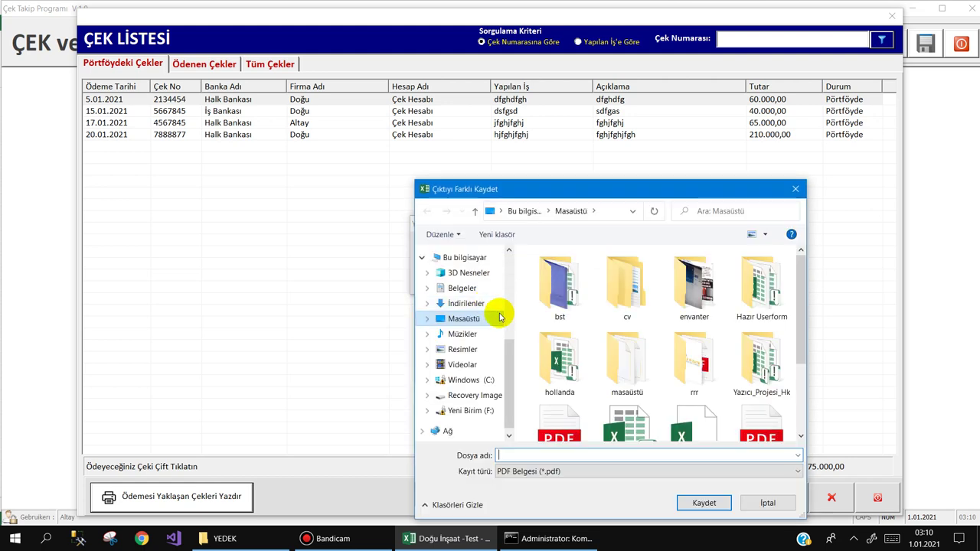
{"action": "type", "text": "dfsd"}
{"action": "key", "text": "Return"}
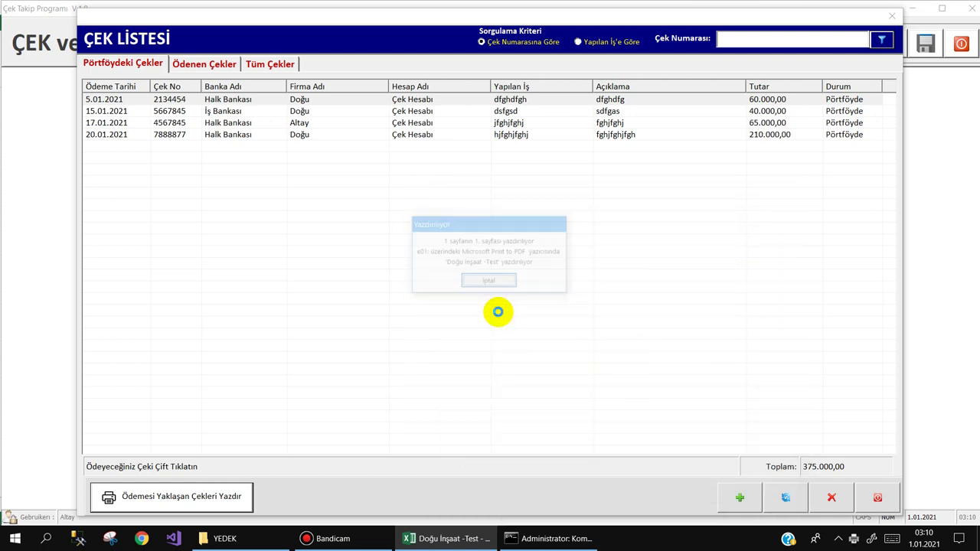
{"action": "key", "text": "Return"}
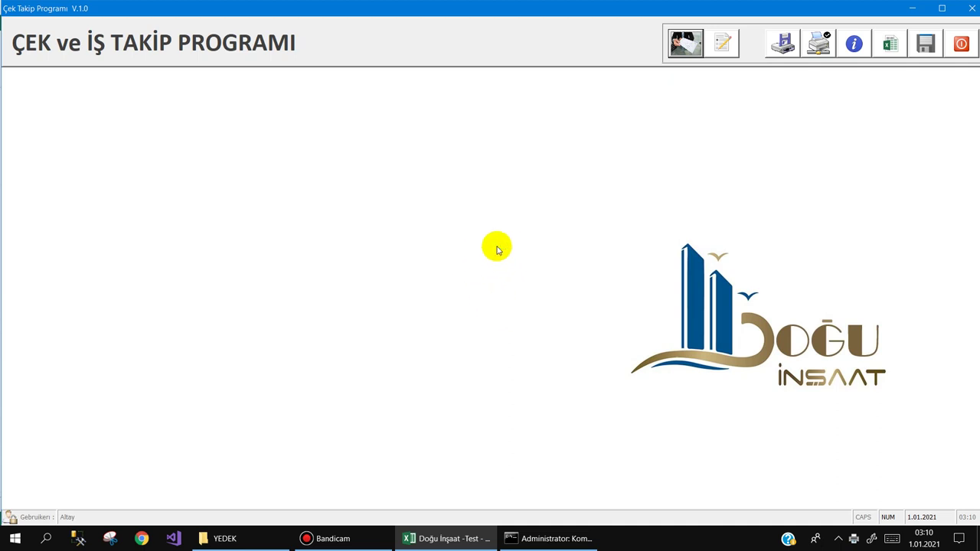
{"action": "key", "text": "alt+Tab"}
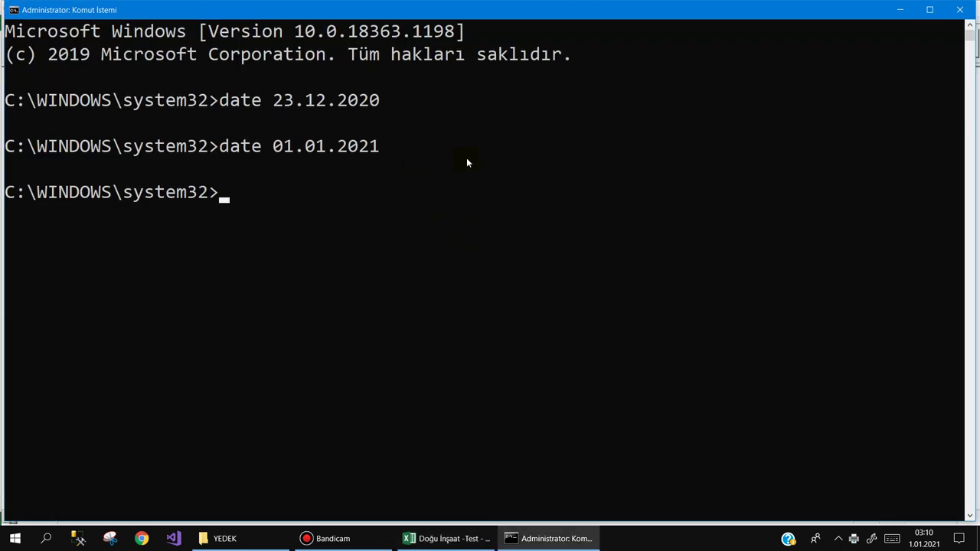
Open dfsd.pdf from the desktop, zoom in twice to view the 05.01.2021 cheque, then close it
{"action": "key", "text": "alt+Tab"}
{"action": "key", "text": "super+d"}
{"action": "double_click", "coordinate": [314, 209]}
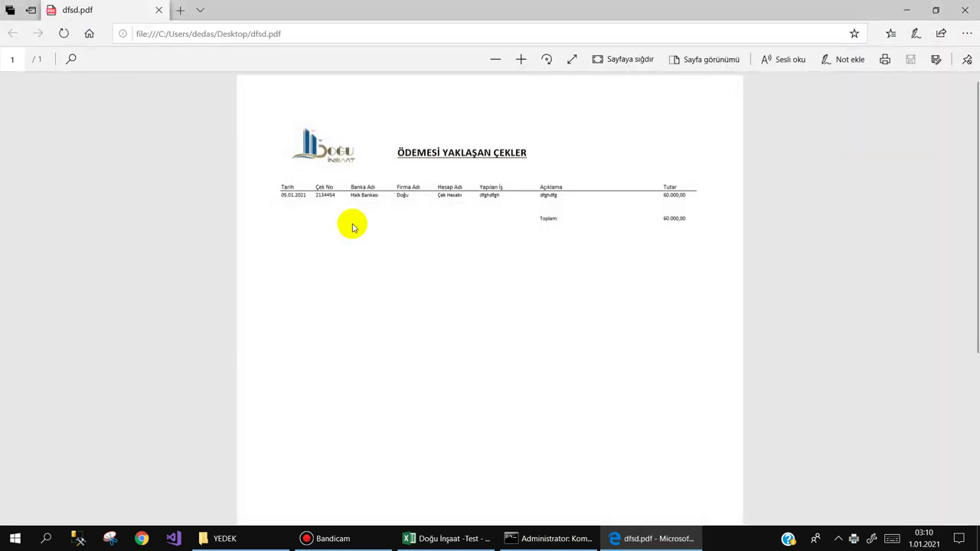
{"action": "left_click", "coordinate": [520, 59]}
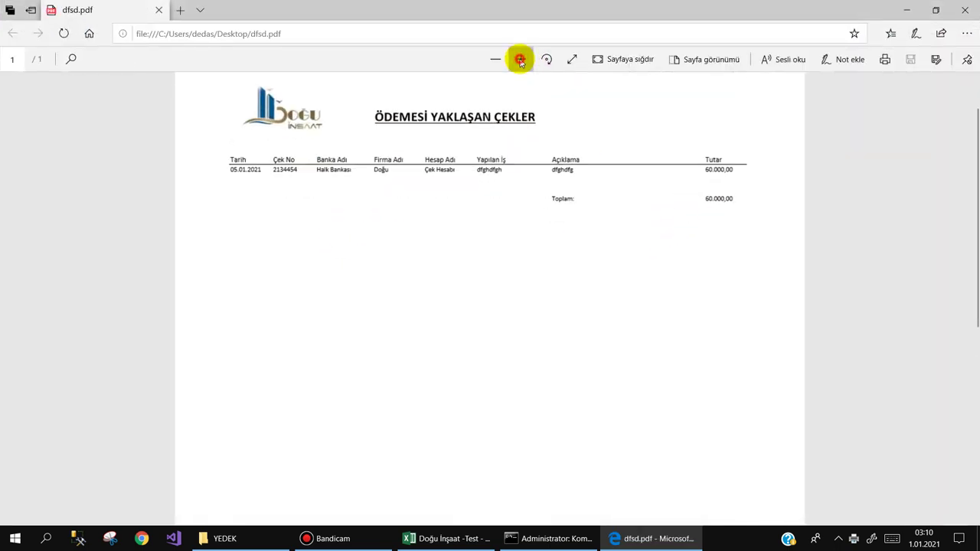
{"action": "left_click", "coordinate": [521, 59]}
{"action": "scroll", "coordinate": [500, 159], "scroll_direction": "up", "scroll_amount": 3}
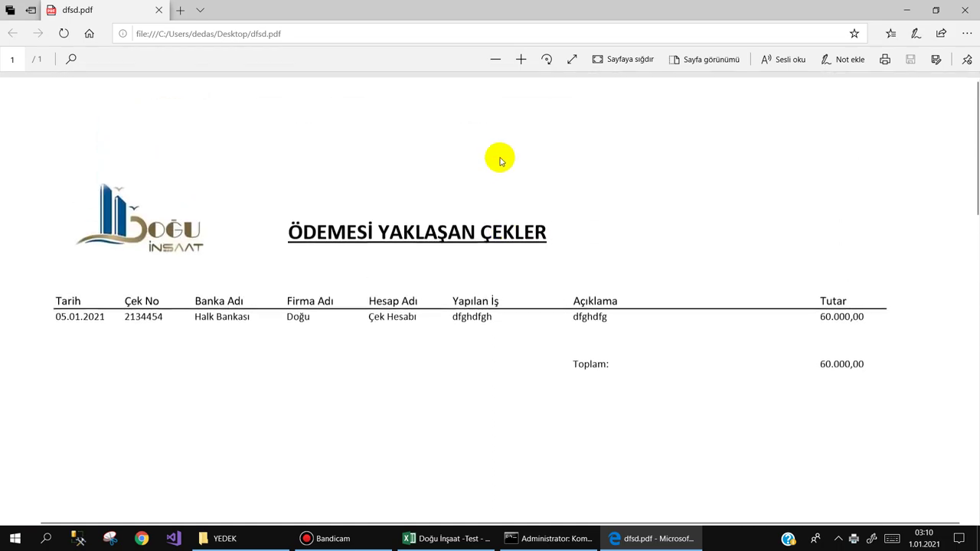
{"action": "left_click", "coordinate": [965, 14]}
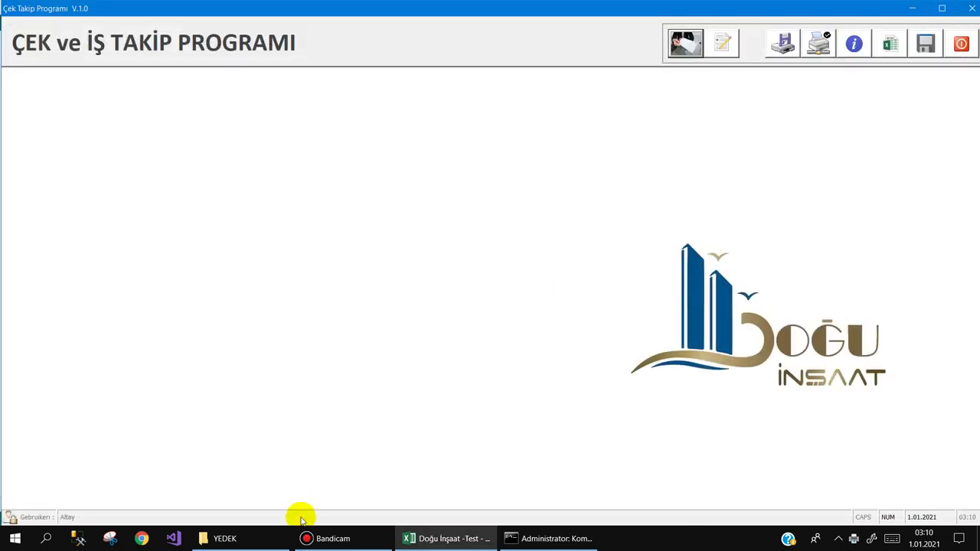
Open the 5.01.2021 cheque's record form from Çek Listesi
{"action": "left_click", "coordinate": [686, 45]}
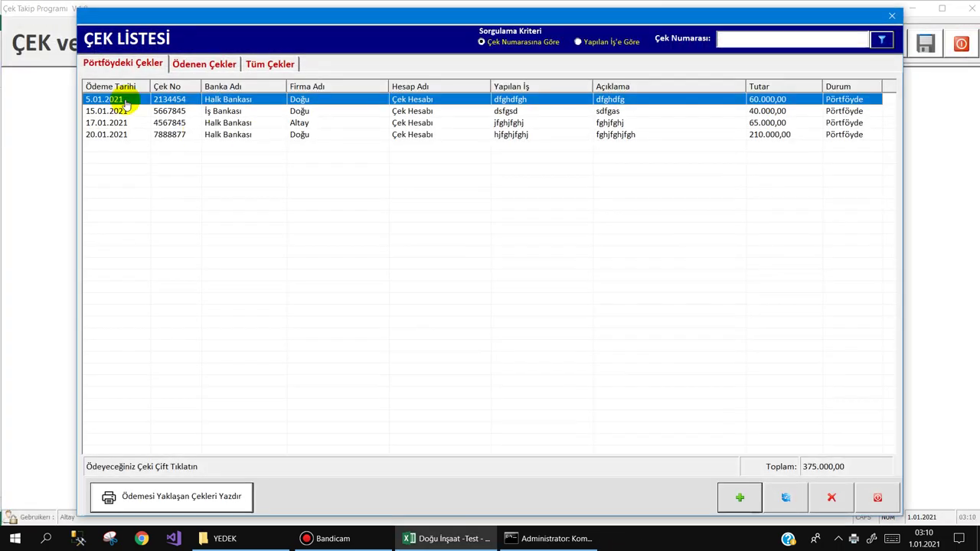
{"action": "double_click", "coordinate": [119, 99]}
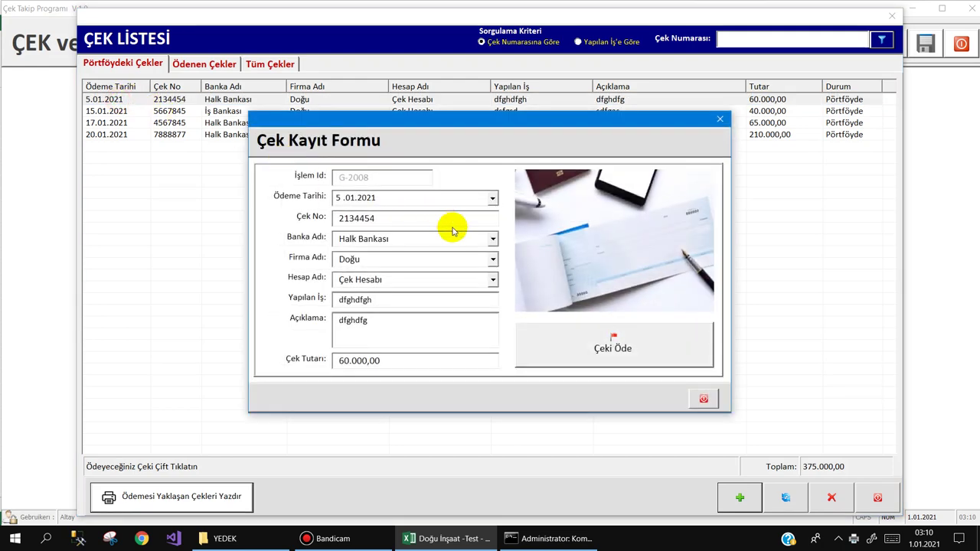
{"action": "key", "text": "Escape"}
{"action": "left_click", "coordinate": [132, 122]}
{"action": "double_click", "coordinate": [117, 103]}
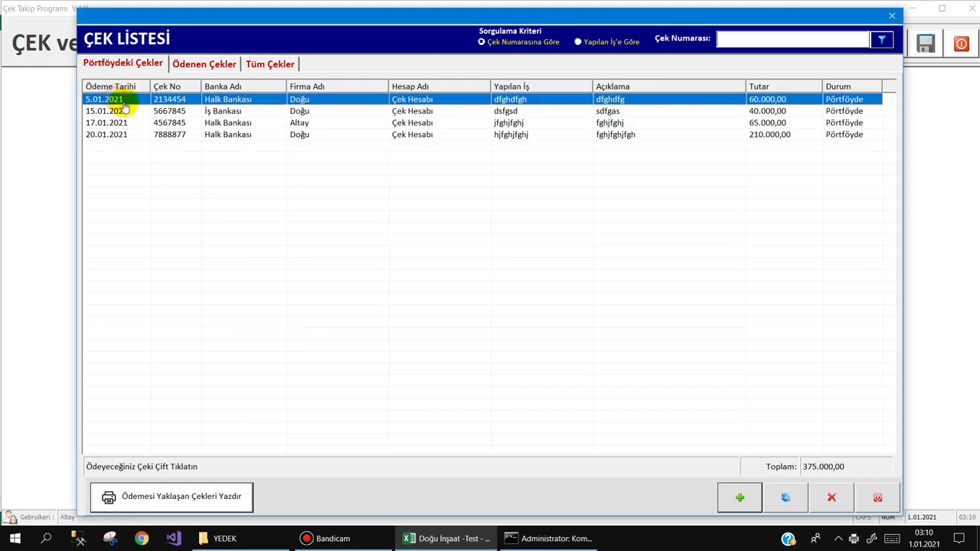
Pay cheque 2134454 for 60.000,00 and confirm it appears under Ödenen Çekler
{"action": "left_click", "coordinate": [582, 359]}
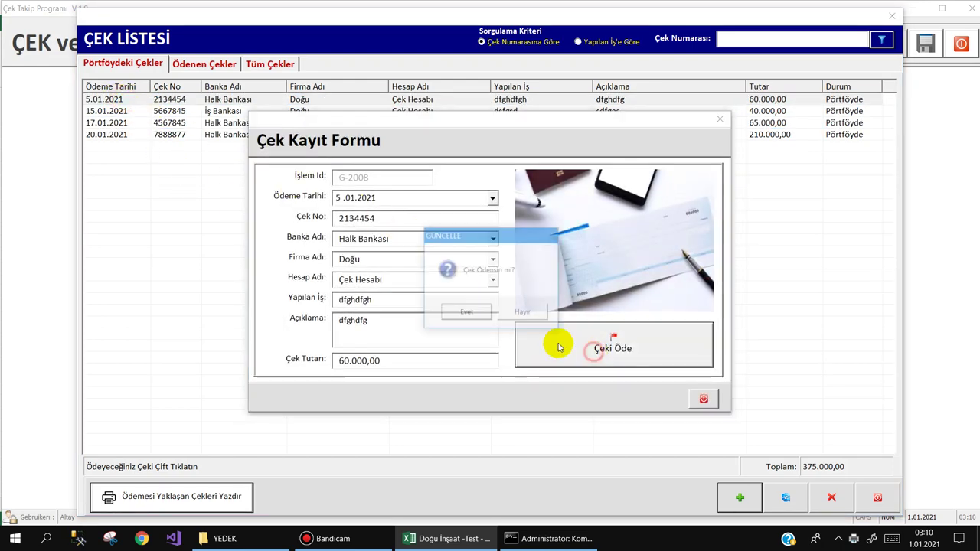
{"action": "left_click", "coordinate": [465, 309]}
{"action": "key", "text": "Return"}
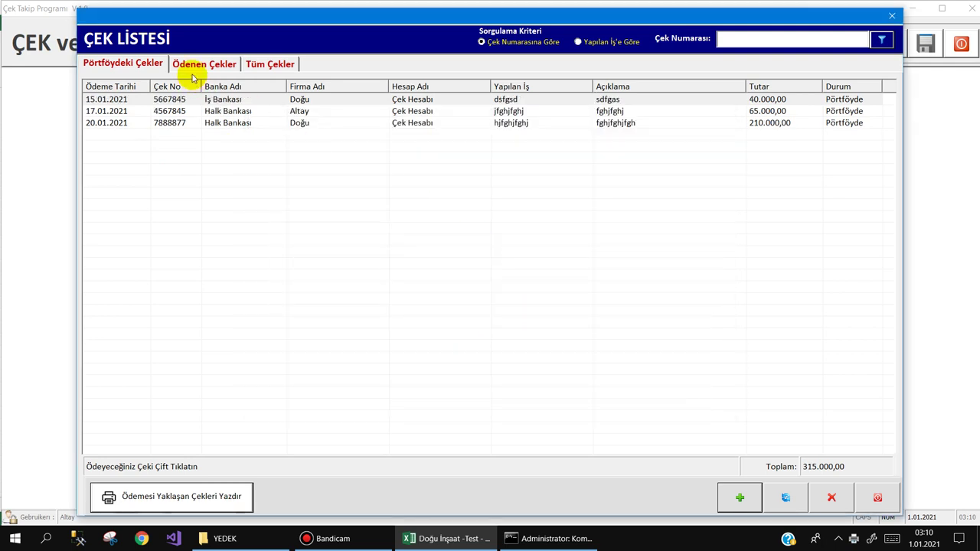
{"action": "left_click", "coordinate": [201, 65]}
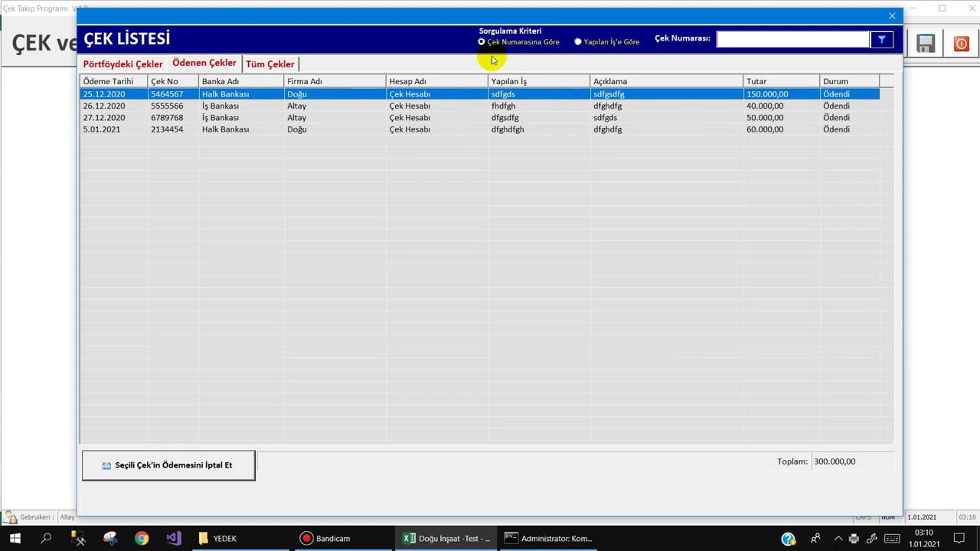
{"action": "left_click", "coordinate": [134, 64]}
Test the Çek Numarası filter with 88 and ds, clearing each, then review the 15.01 and 17.01.2021 cheques
{"action": "left_click", "coordinate": [581, 41]}
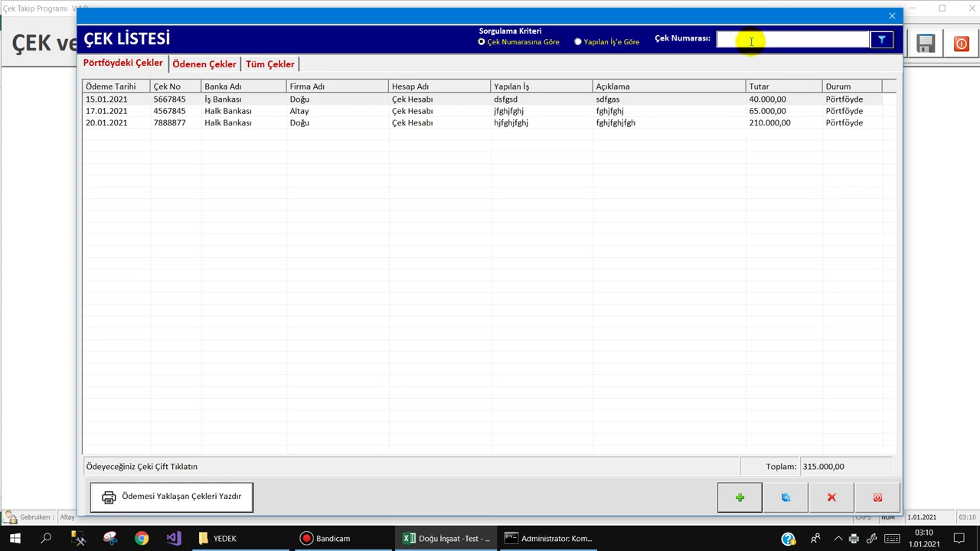
{"action": "type", "text": "788"}
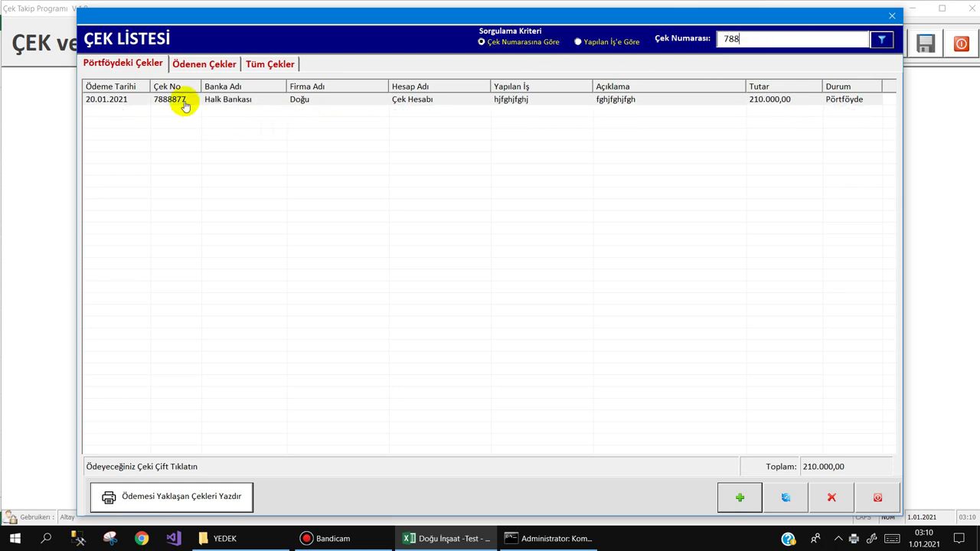
{"action": "key", "text": "BackSpace"}
{"action": "key", "text": "BackSpace"}
{"action": "key", "text": "BackSpace"}
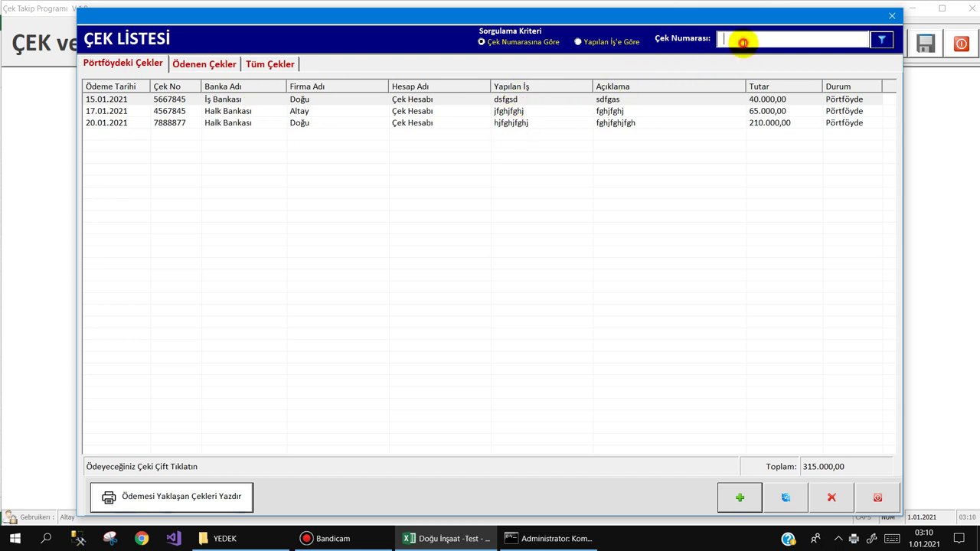
{"action": "type", "text": "ds"}
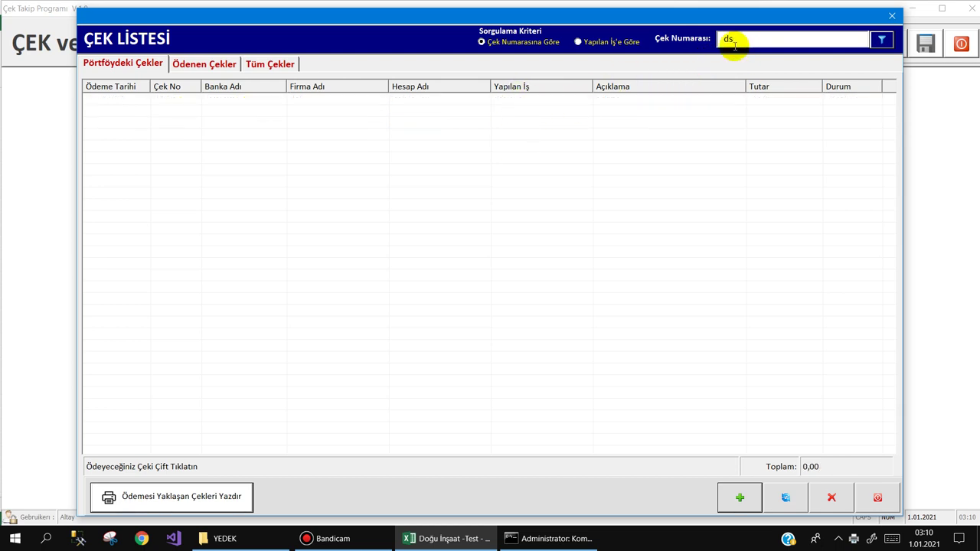
{"action": "key", "text": "BackSpace"}
{"action": "key", "text": "BackSpace"}
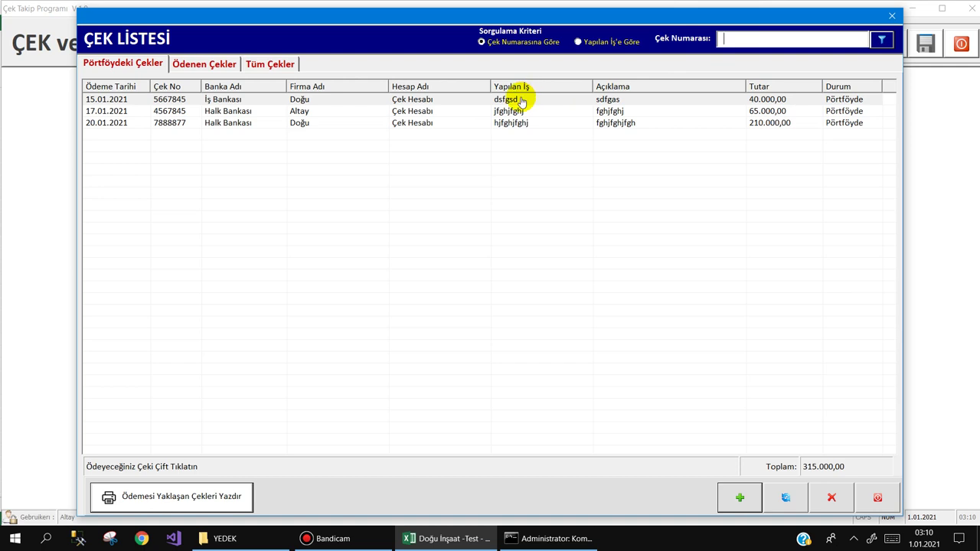
{"action": "left_click", "coordinate": [520, 100]}
{"action": "left_click", "coordinate": [521, 112]}
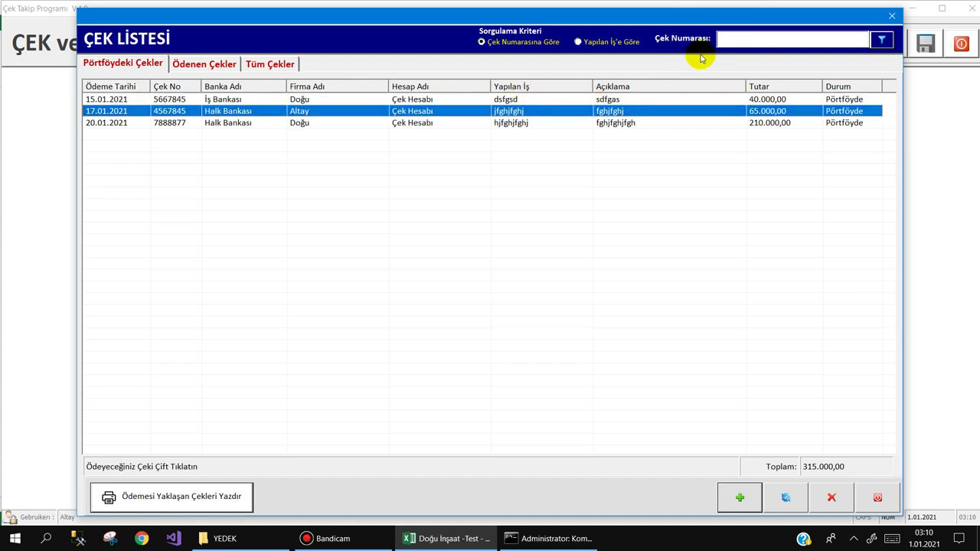
Filter the cheque list by Yapılan İş with 'ds', select the 15.01.2021 cheque, then clear the filter
{"action": "left_click", "coordinate": [578, 41]}
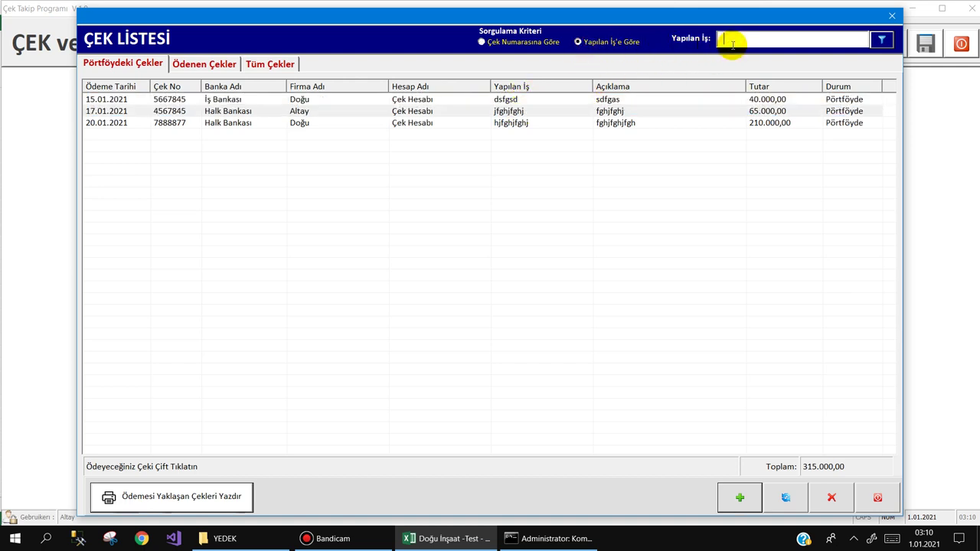
{"action": "type", "text": "ds"}
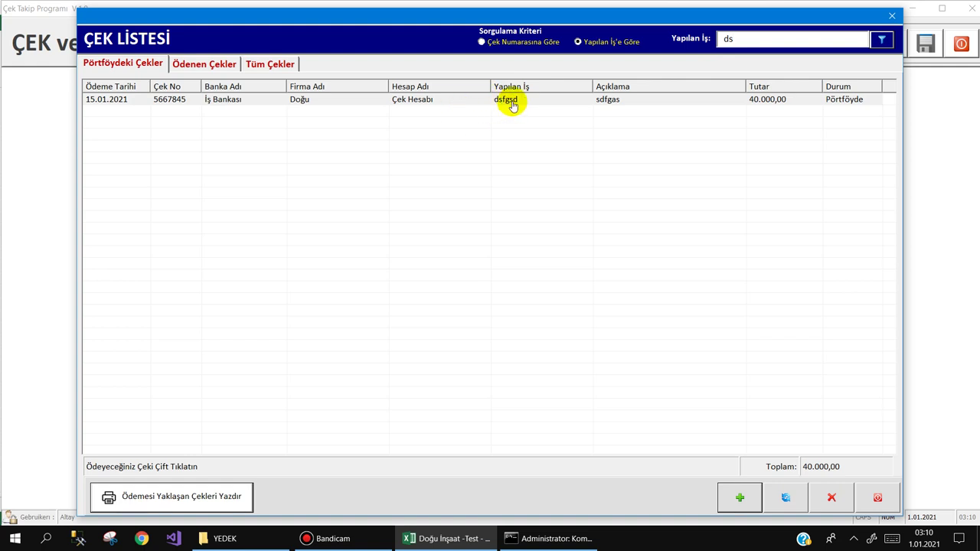
{"action": "left_click", "coordinate": [511, 102]}
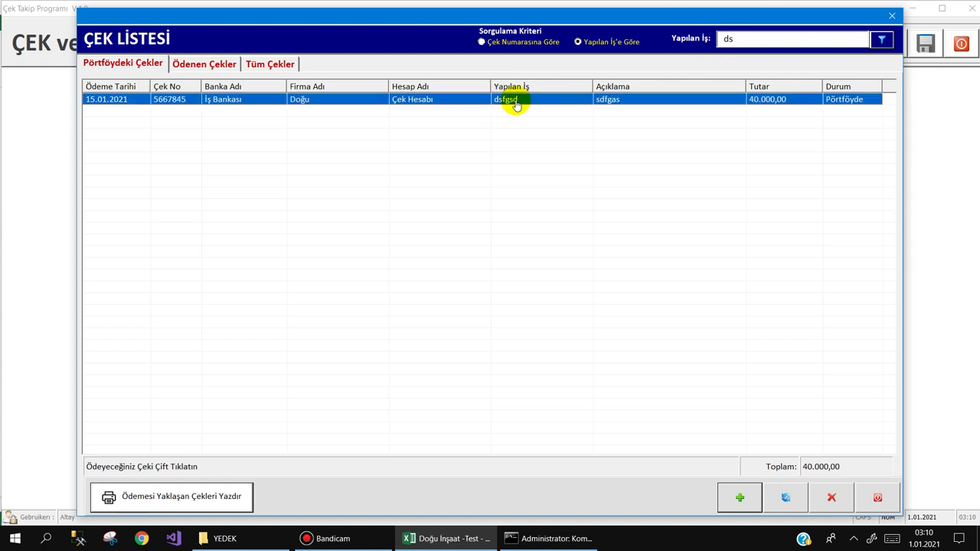
{"action": "left_click", "coordinate": [748, 43]}
{"action": "key", "text": "BackSpace"}
{"action": "key", "text": "BackSpace"}
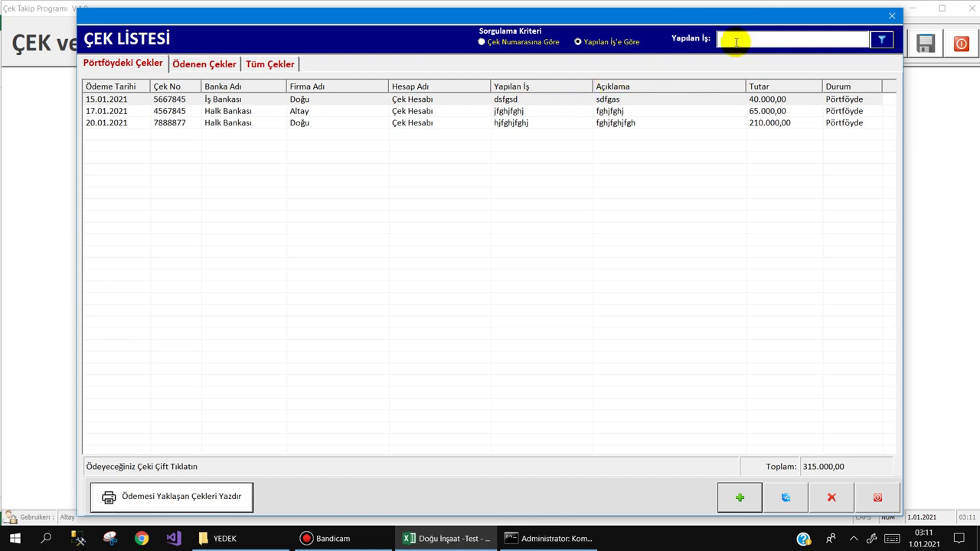
Filter by job 'jf', review the 17.01 and 20.01.2021 cheques, and close the list
{"action": "type", "text": "jf"}
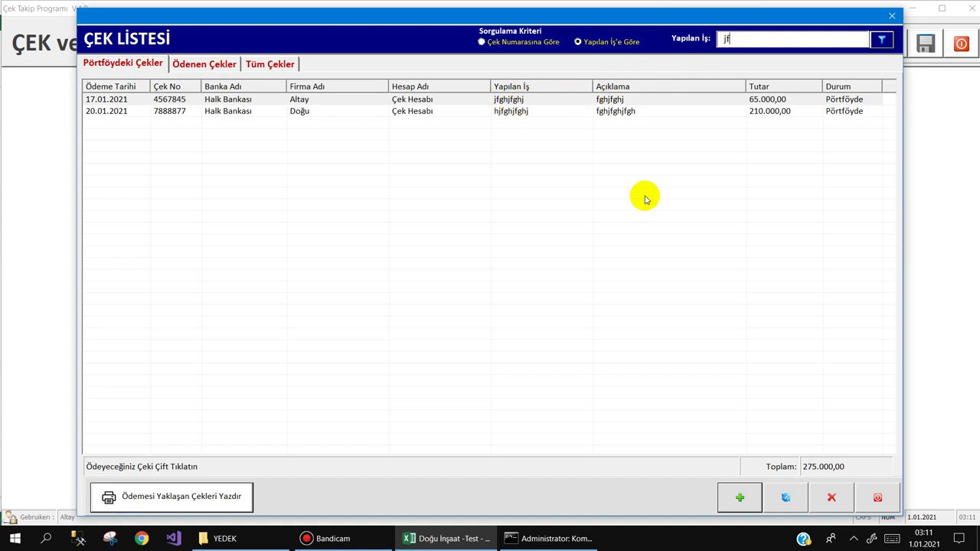
{"action": "left_click", "coordinate": [449, 101]}
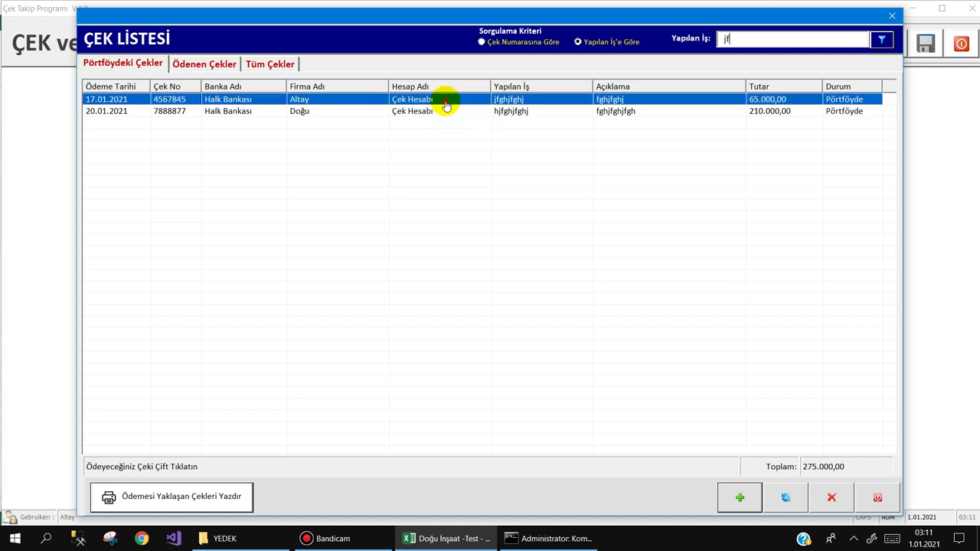
{"action": "left_click", "coordinate": [459, 113]}
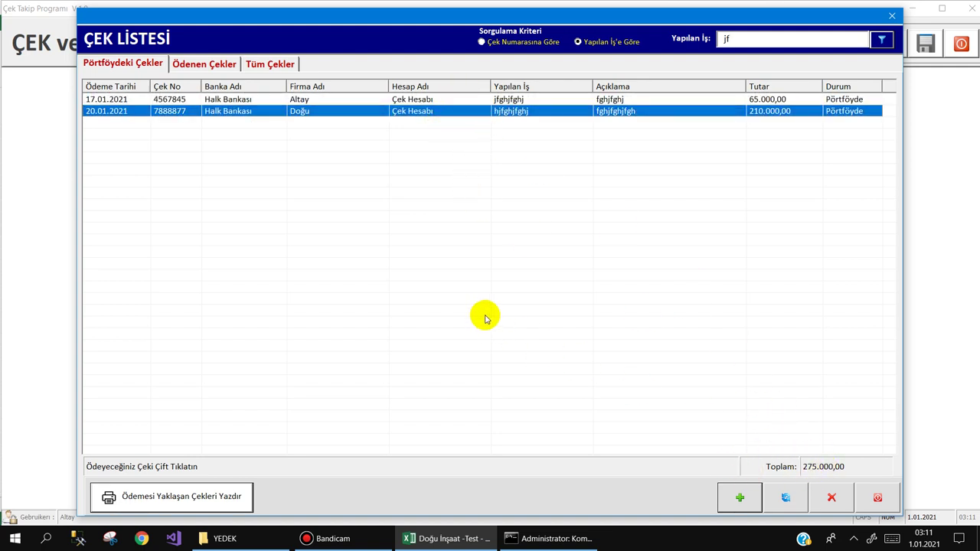
{"action": "key", "text": "Escape"}
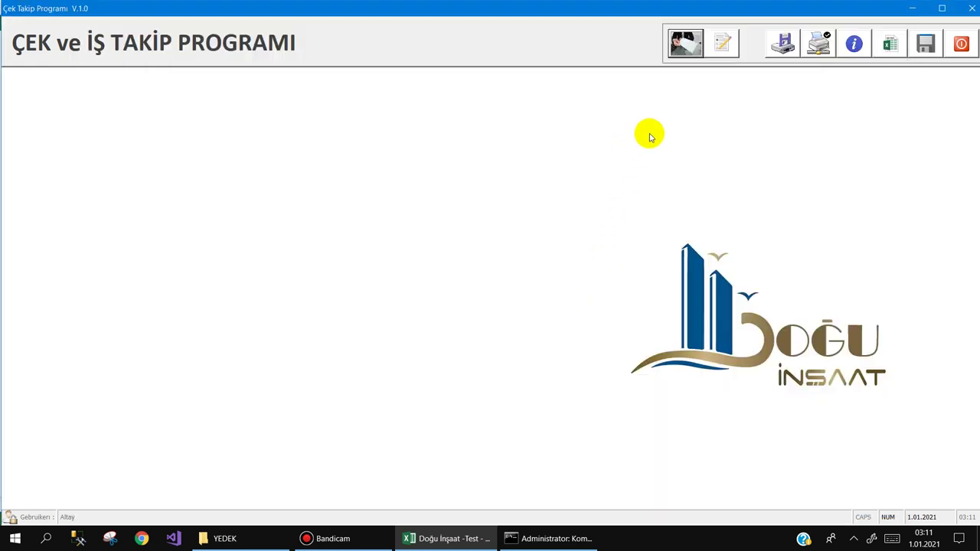
Open İş Listesi and start the new job entry form IS-101
{"action": "left_click", "coordinate": [720, 48]}
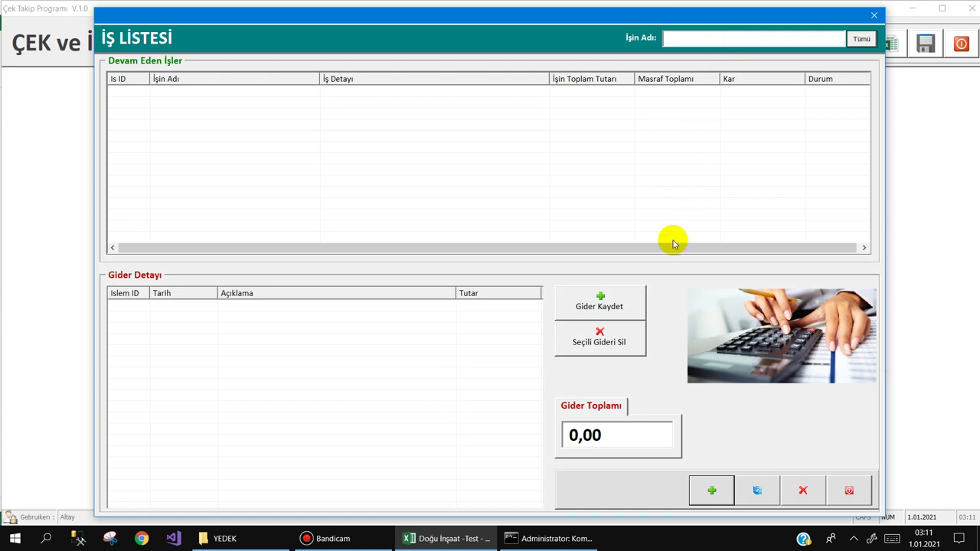
{"action": "left_click", "coordinate": [713, 489]}
{"action": "type", "text": "24 derslikli okul yağımı"}
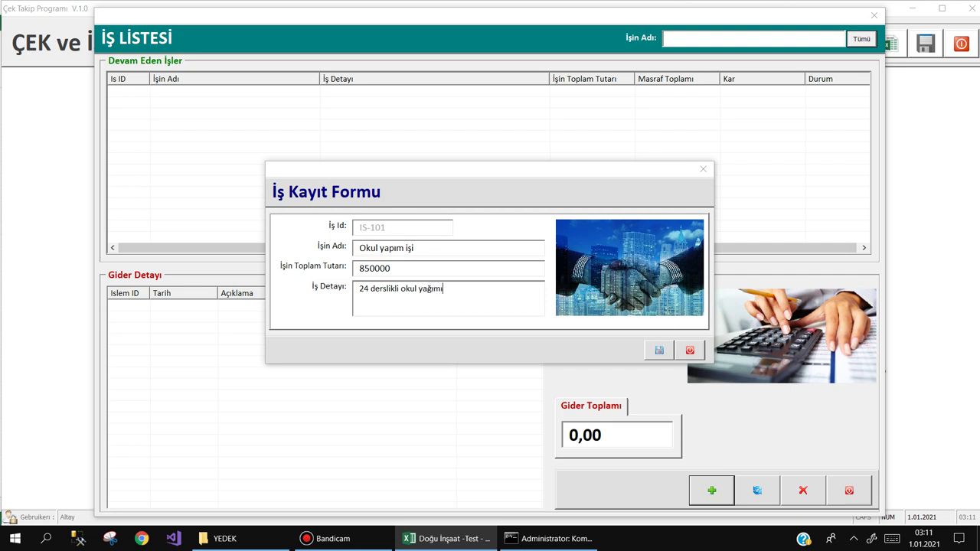
Save job IS-101 Okul yapım işi worth 850.000,00 and select it to record an expense
{"action": "left_click", "coordinate": [441, 291]}
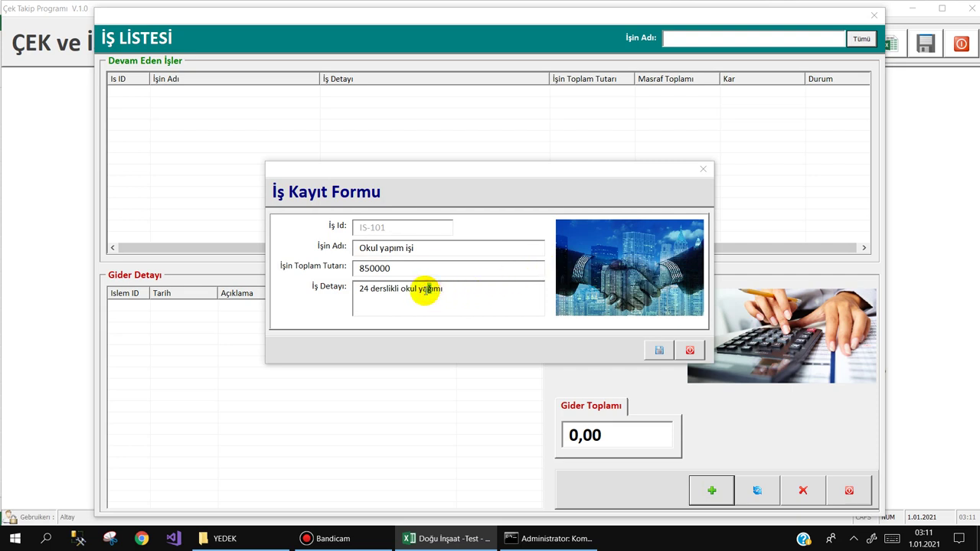
{"action": "left_click", "coordinate": [657, 351]}
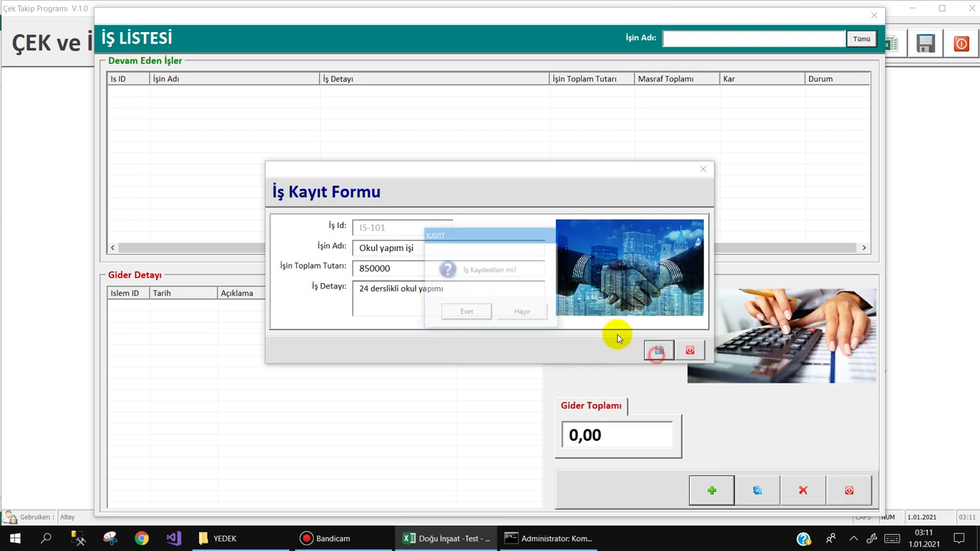
{"action": "left_click", "coordinate": [475, 315]}
{"action": "left_click", "coordinate": [651, 286]}
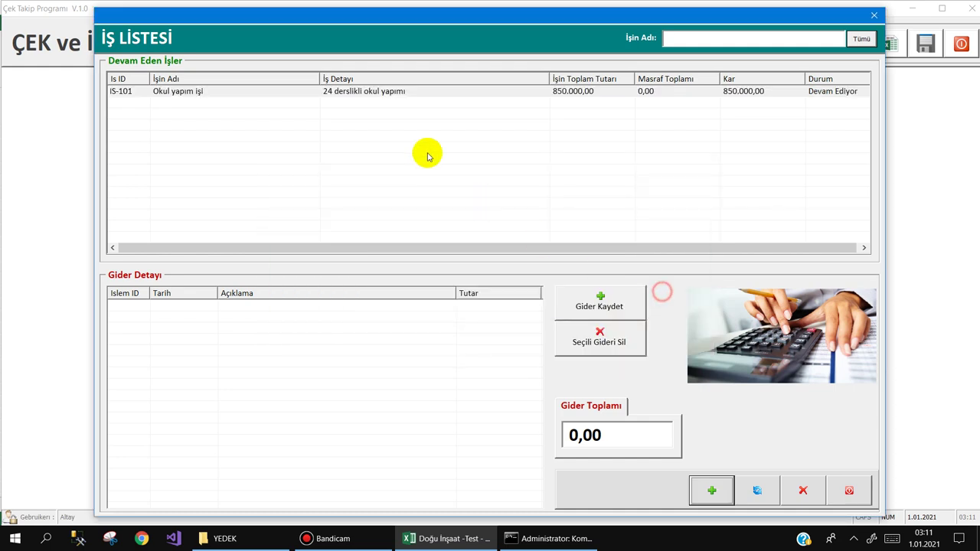
{"action": "left_click", "coordinate": [394, 90]}
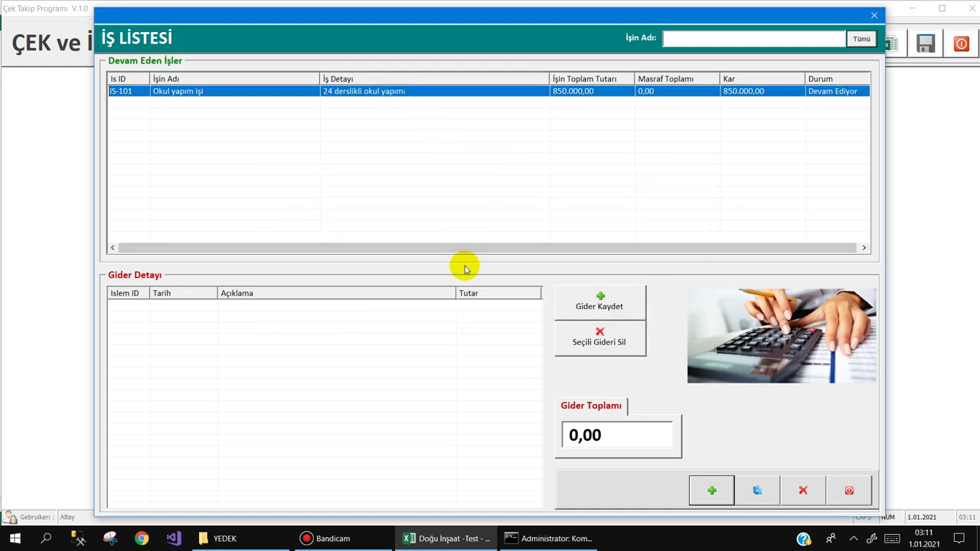
{"action": "left_click", "coordinate": [590, 306]}
{"action": "type", "text": "temel kazısı"}
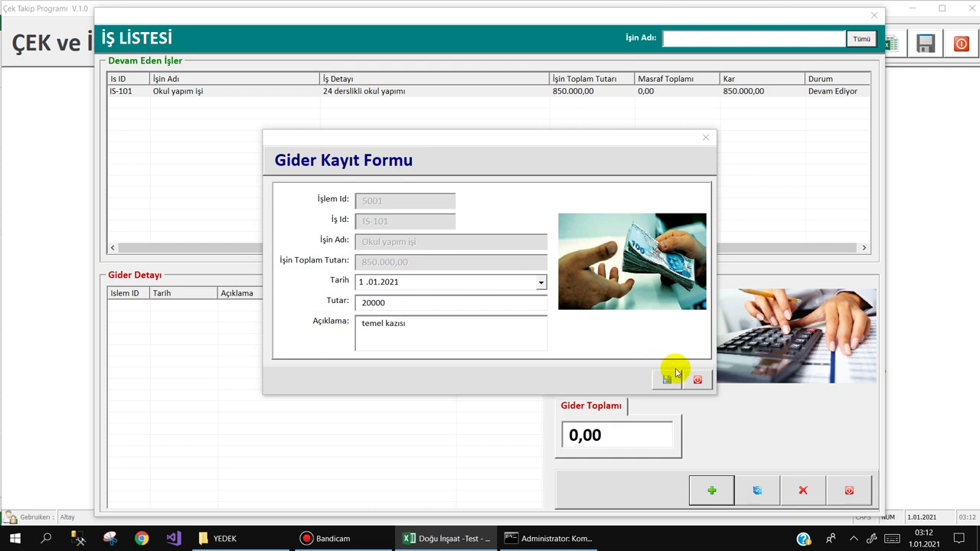
Save expense 5001 of 20000 'temel kazı' for job IS-101
{"action": "left_click", "coordinate": [666, 379]}
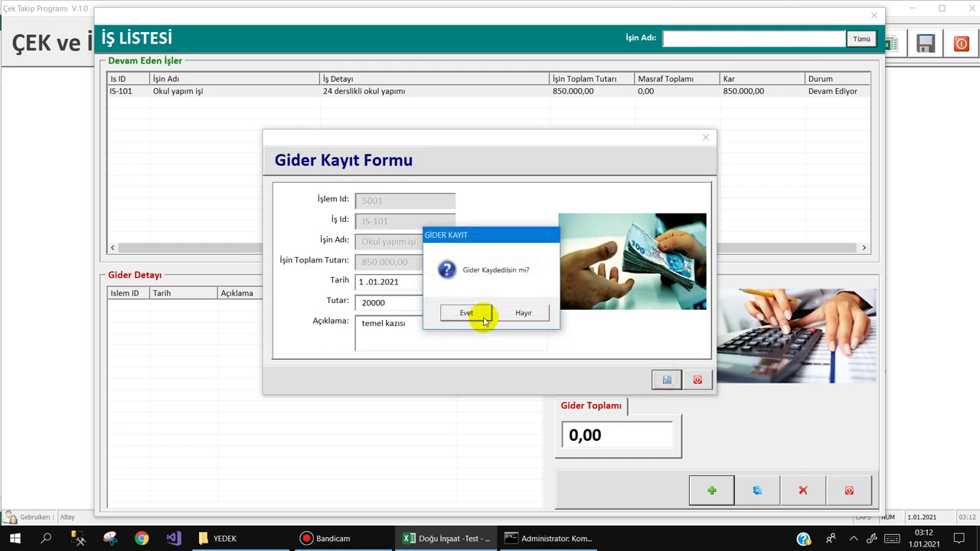
{"action": "left_click", "coordinate": [472, 313]}
{"action": "left_click", "coordinate": [665, 291]}
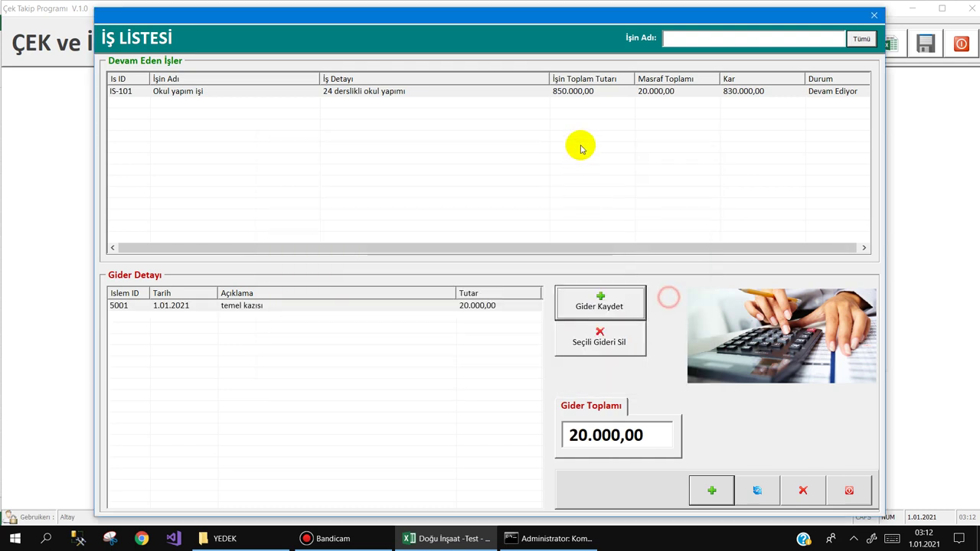
{"action": "left_click", "coordinate": [580, 91]}
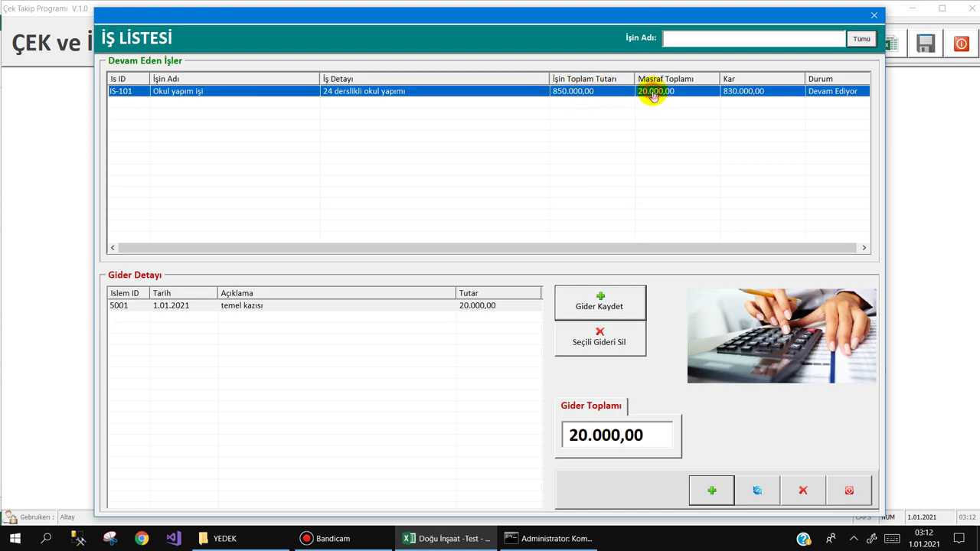
{"action": "left_click", "coordinate": [733, 91]}
Add expense 5002 'Demir alımı' of 120.000,00 to IS-101, bringing expenses to 140.000,00
{"action": "left_click", "coordinate": [613, 304]}
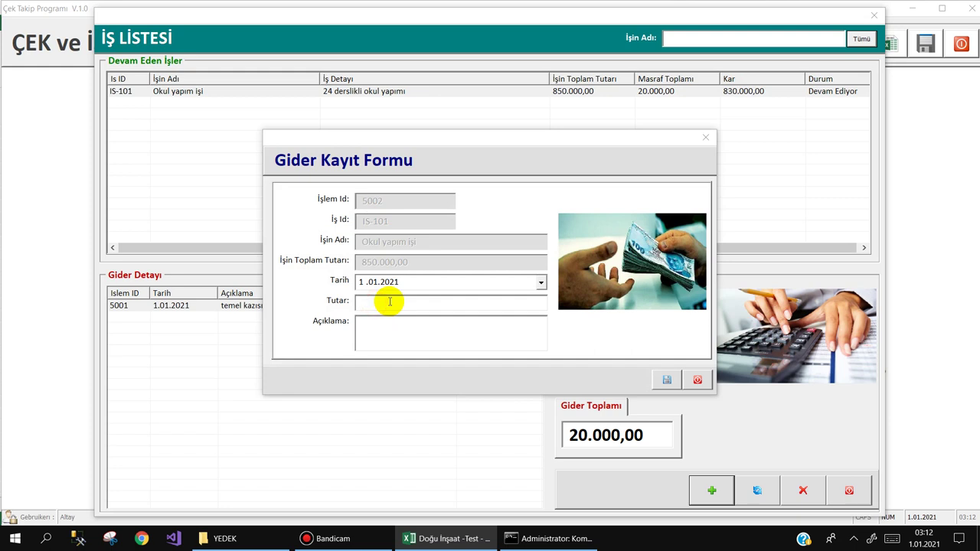
{"action": "type", "text": "120000"}
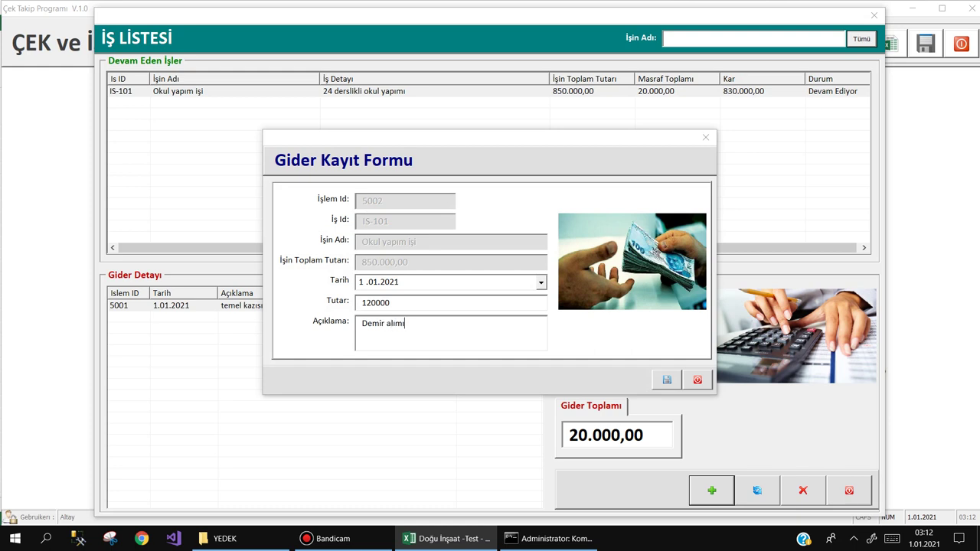
{"action": "left_click", "coordinate": [665, 380]}
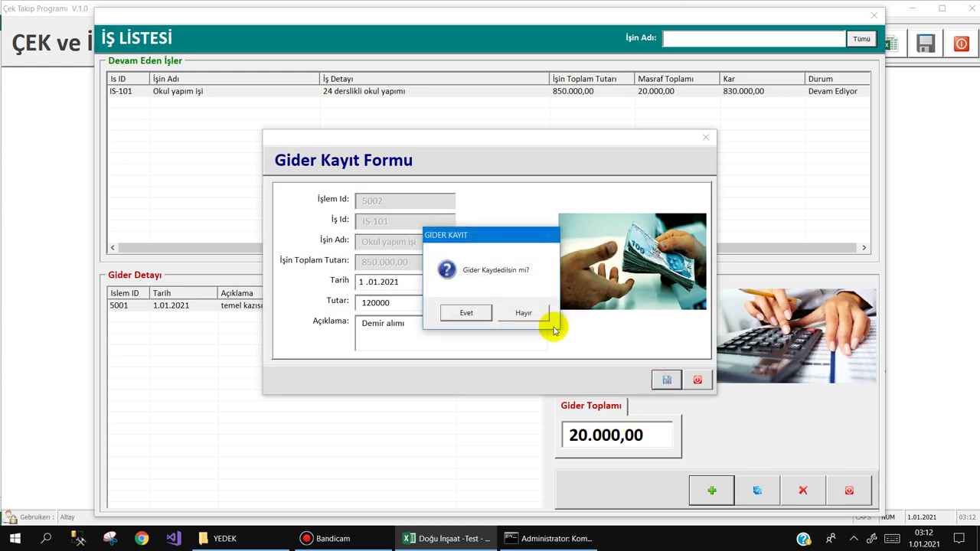
{"action": "left_click", "coordinate": [471, 311]}
{"action": "left_click", "coordinate": [655, 294]}
{"action": "left_click", "coordinate": [604, 92]}
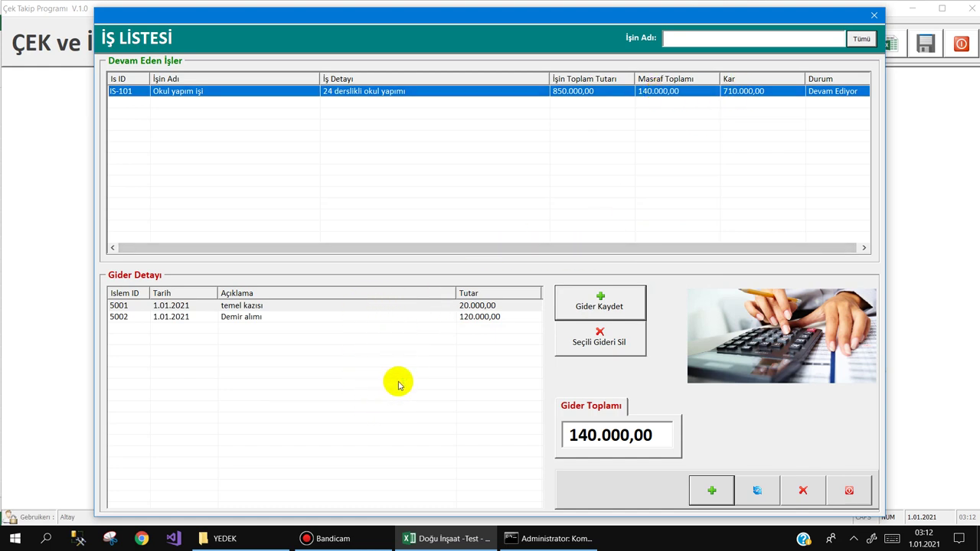
{"action": "left_click", "coordinate": [727, 90]}
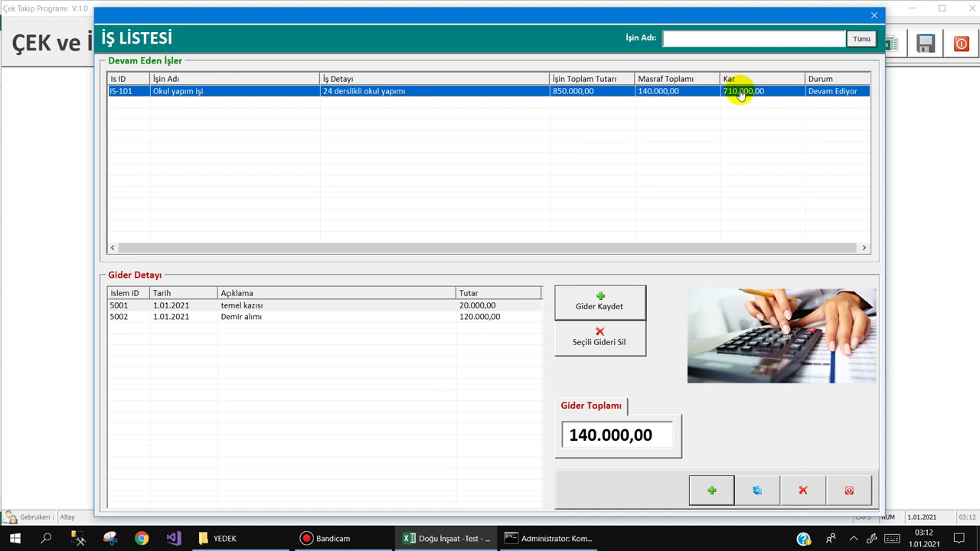
Add job IS-102 'Yol yapımı' worth 600.000,00 (30 km yol bakım işi) and select it for an expense
{"action": "left_click", "coordinate": [708, 489]}
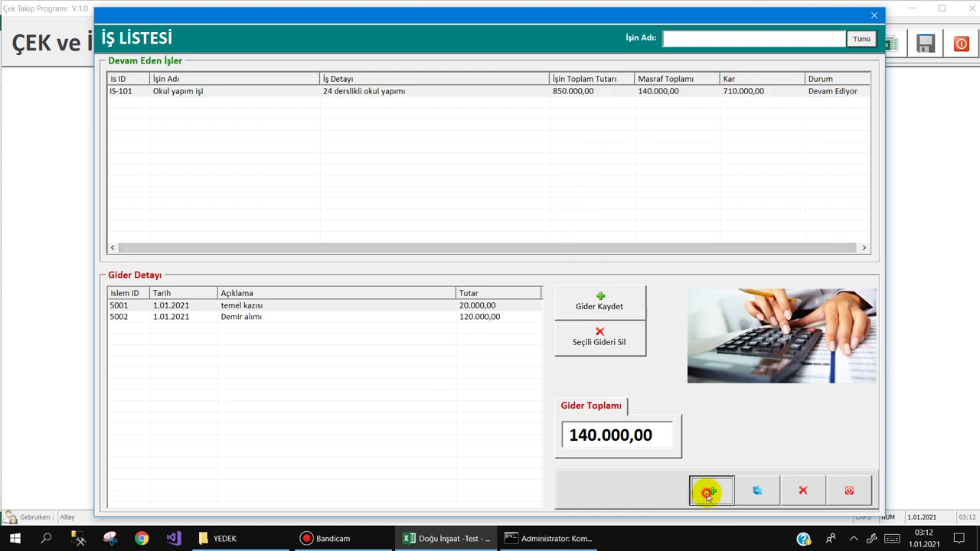
{"action": "type", "text": "Yol yapımı"}
{"action": "type", "text": "30 km yol bakım işi"}
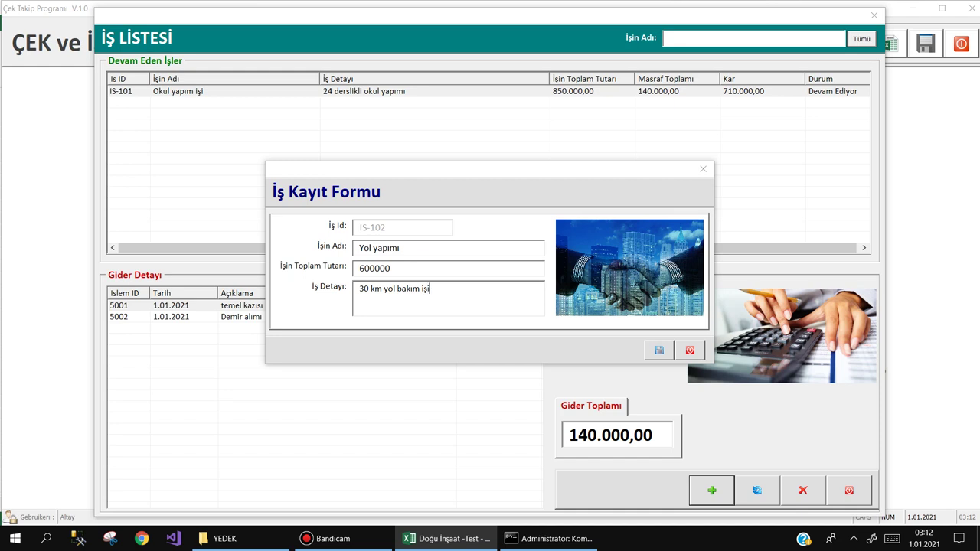
{"action": "left_click", "coordinate": [655, 347]}
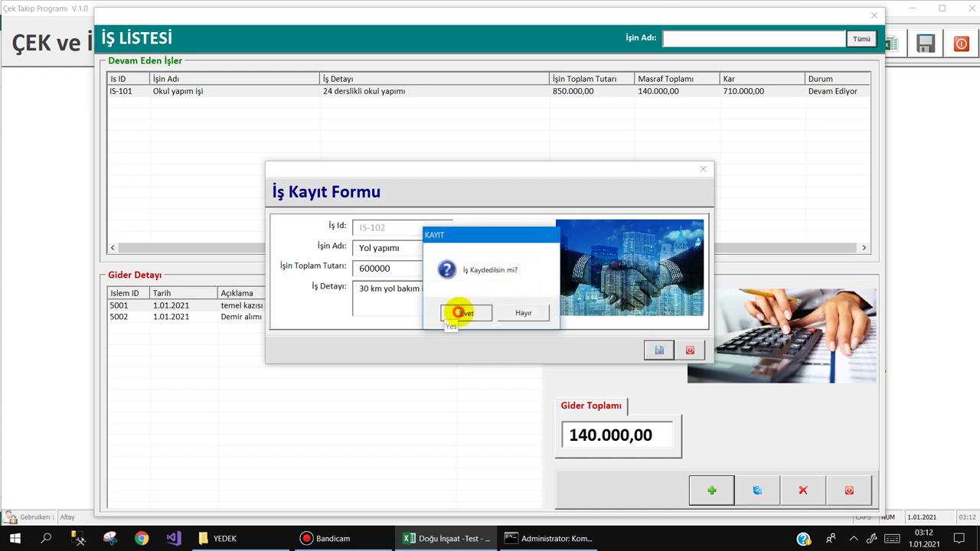
{"action": "left_click", "coordinate": [462, 312]}
{"action": "left_click", "coordinate": [656, 292]}
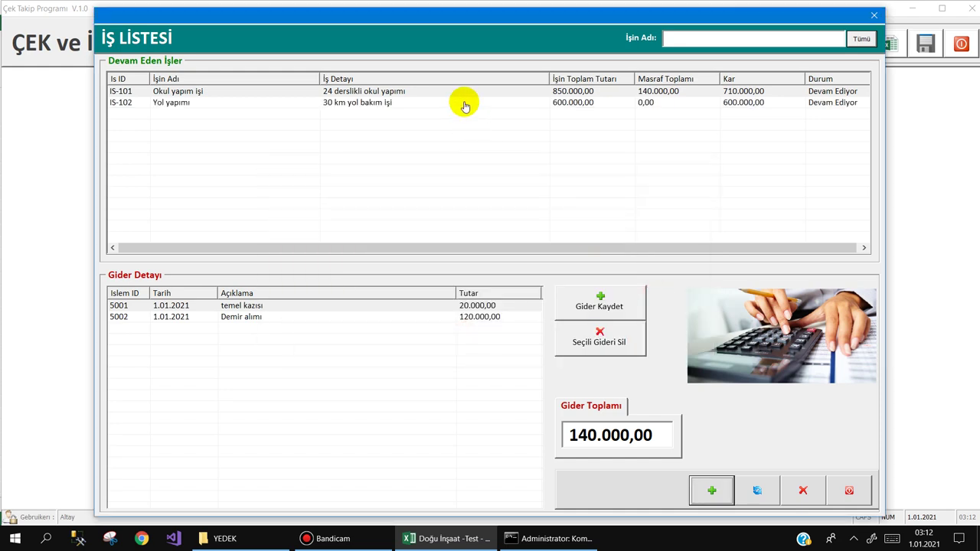
{"action": "left_click", "coordinate": [464, 102]}
{"action": "left_click", "coordinate": [582, 299]}
{"action": "type", "text": "asfalt alımı"}
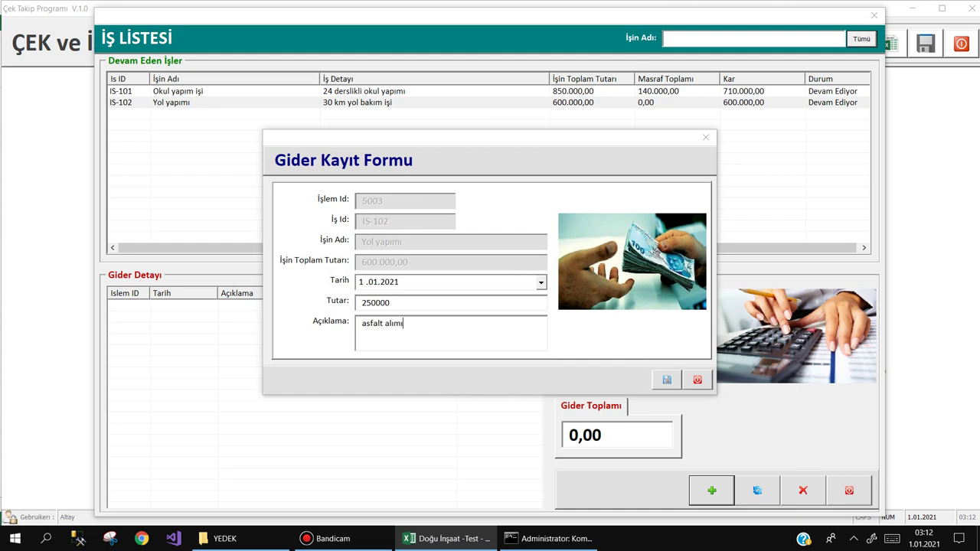
Save the 250.000,00 'asfalt alımı' expense for IS-102 and confirm it
{"action": "left_click", "coordinate": [666, 380]}
{"action": "left_click", "coordinate": [467, 313]}
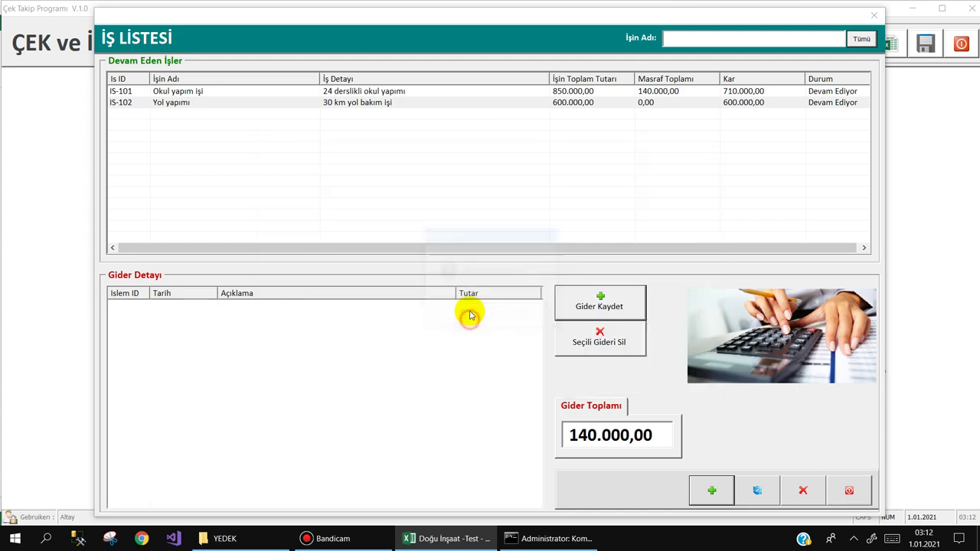
{"action": "left_click", "coordinate": [657, 294]}
Switch between IS-101 and IS-102 to compare their expense lists
{"action": "left_click", "coordinate": [375, 103]}
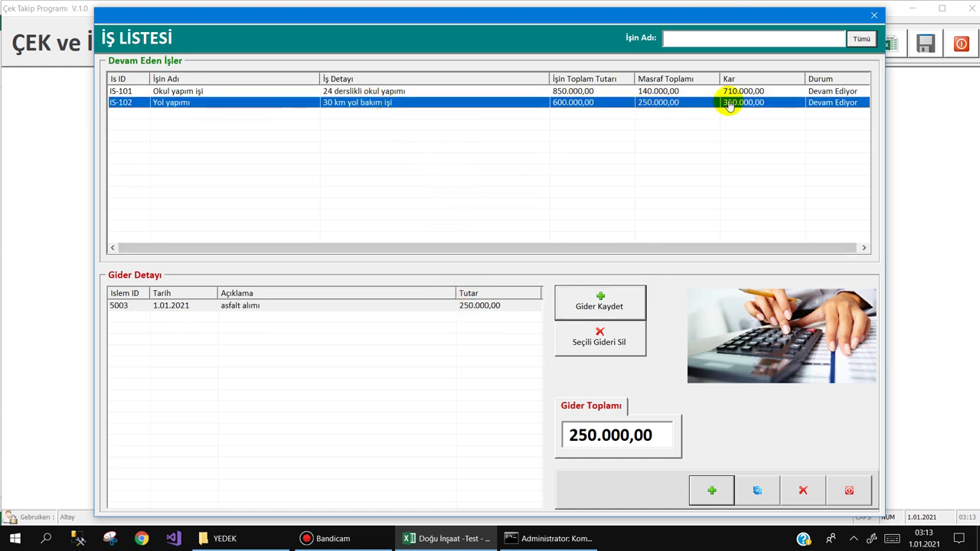
{"action": "left_click", "coordinate": [372, 92]}
{"action": "left_click", "coordinate": [368, 104]}
{"action": "left_click", "coordinate": [365, 91]}
{"action": "left_click", "coordinate": [365, 103]}
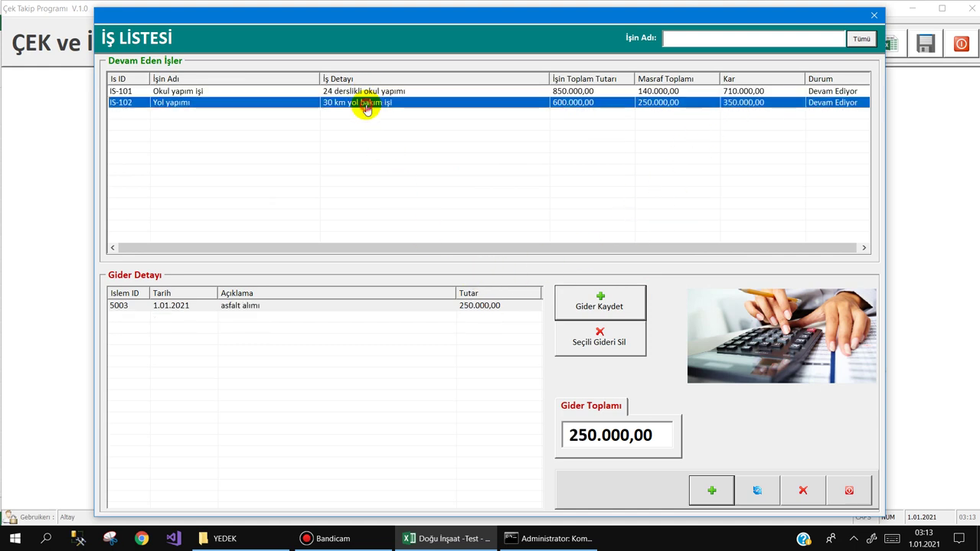
{"action": "left_click", "coordinate": [370, 91]}
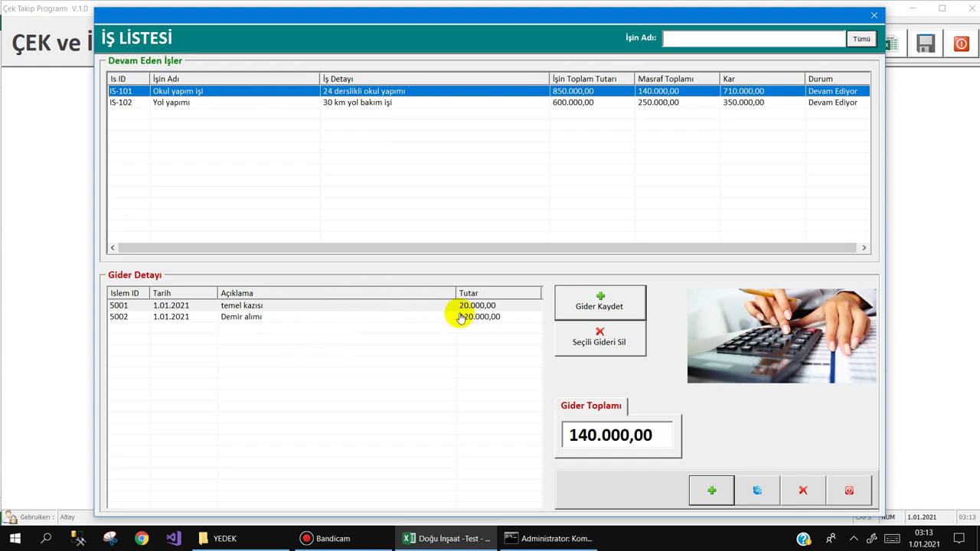
Show IS-101's expenses and start deleting expense 5002, then cancel
{"action": "left_click", "coordinate": [368, 102]}
{"action": "left_click", "coordinate": [372, 91]}
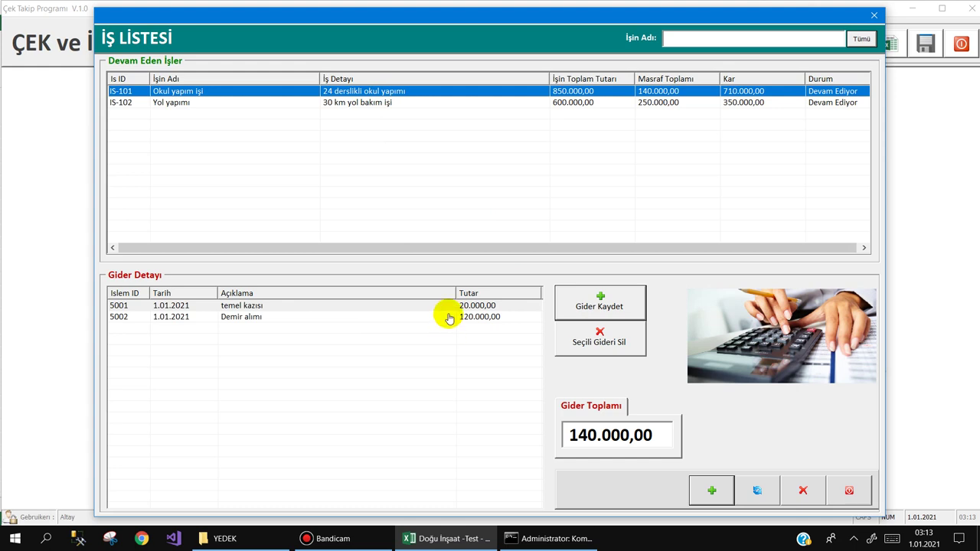
{"action": "left_click", "coordinate": [449, 316]}
{"action": "left_click", "coordinate": [583, 339]}
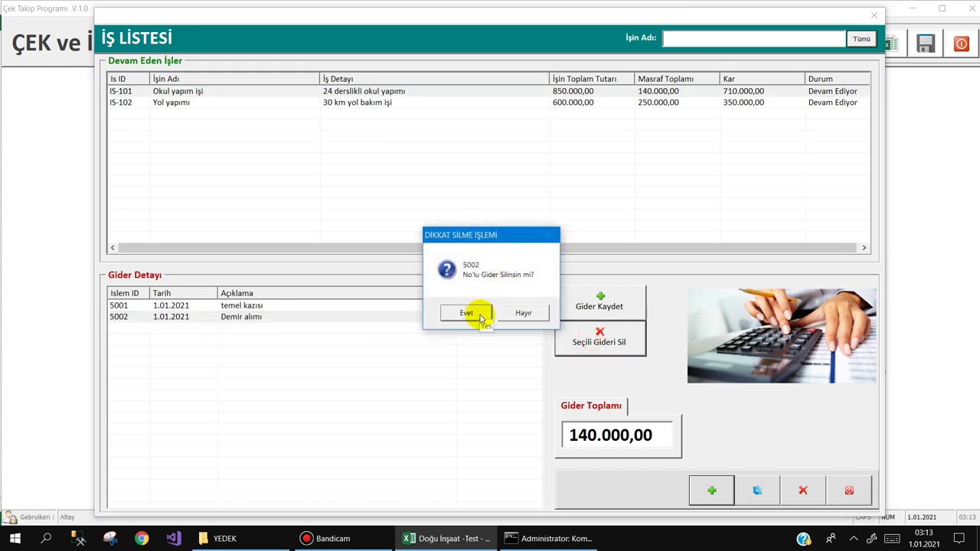
{"action": "left_click", "coordinate": [524, 312]}
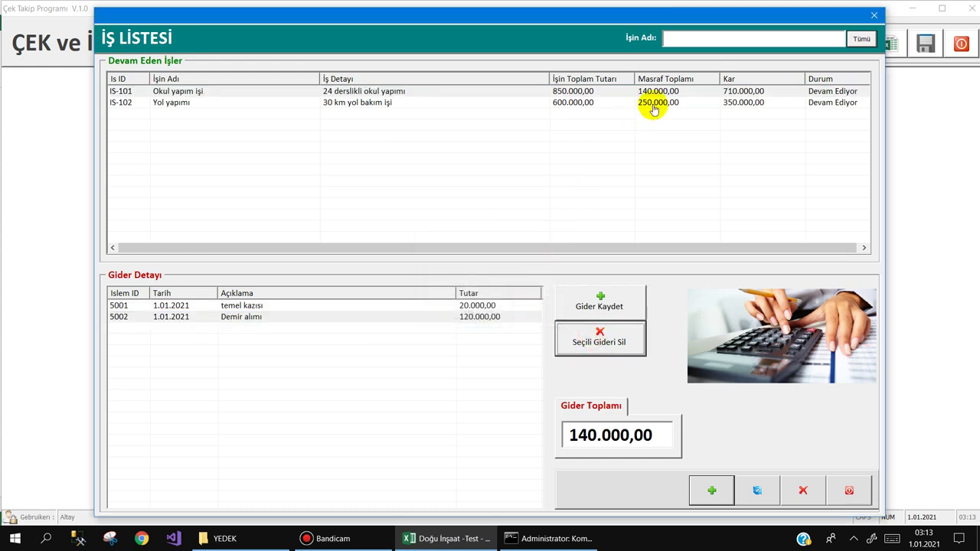
Delete expense 5001 'temel kazısı' from IS-101 and close the job list
{"action": "left_click", "coordinate": [476, 316]}
{"action": "left_click", "coordinate": [490, 305]}
{"action": "left_click", "coordinate": [586, 341]}
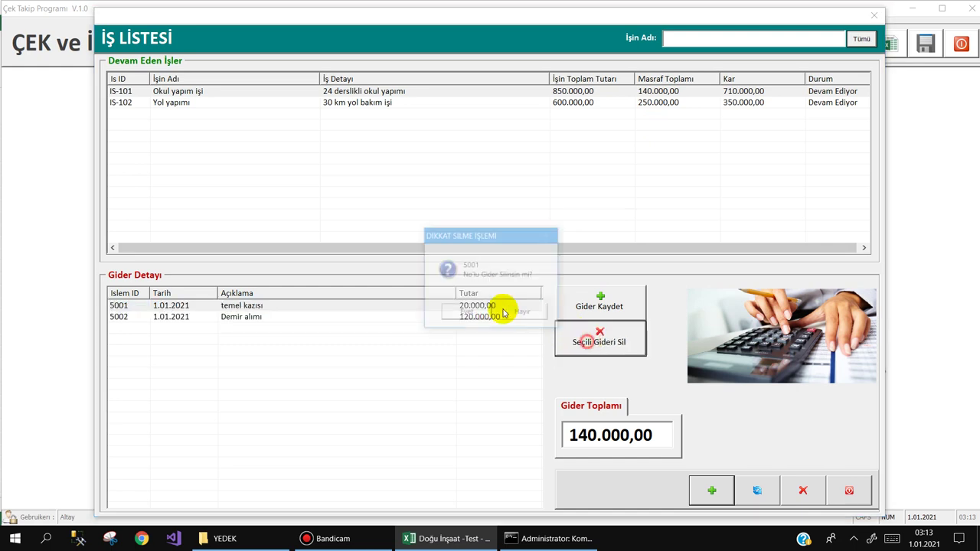
{"action": "left_click", "coordinate": [461, 372]}
{"action": "left_click", "coordinate": [651, 292]}
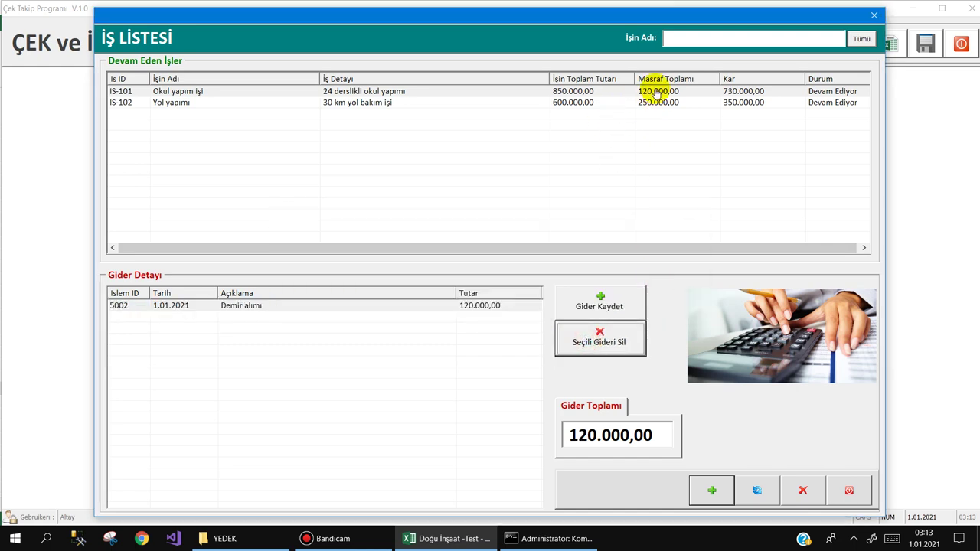
{"action": "left_click", "coordinate": [655, 93]}
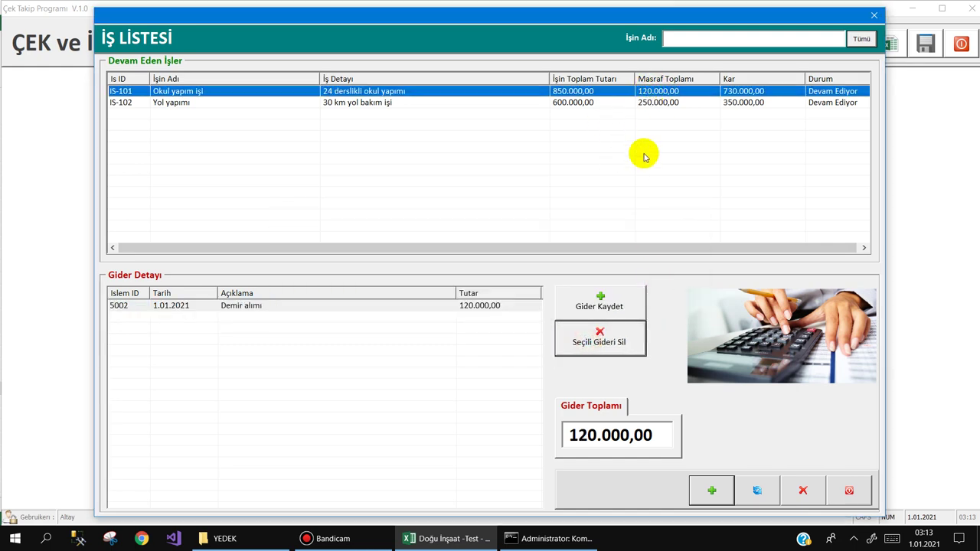
{"action": "left_click", "coordinate": [650, 306]}
Back up the tracking program's data
{"action": "left_click", "coordinate": [782, 46]}
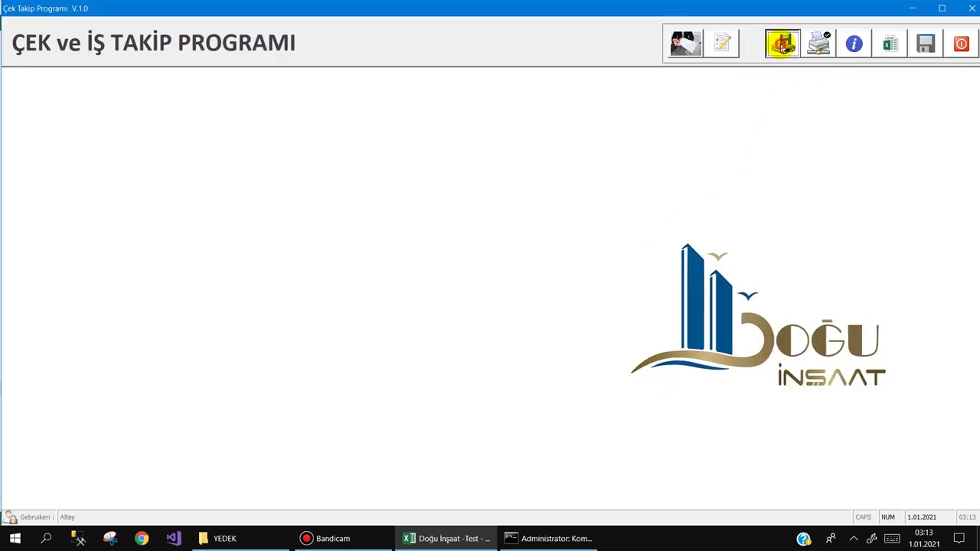
{"action": "left_click", "coordinate": [402, 308]}
{"action": "left_click", "coordinate": [661, 294]}
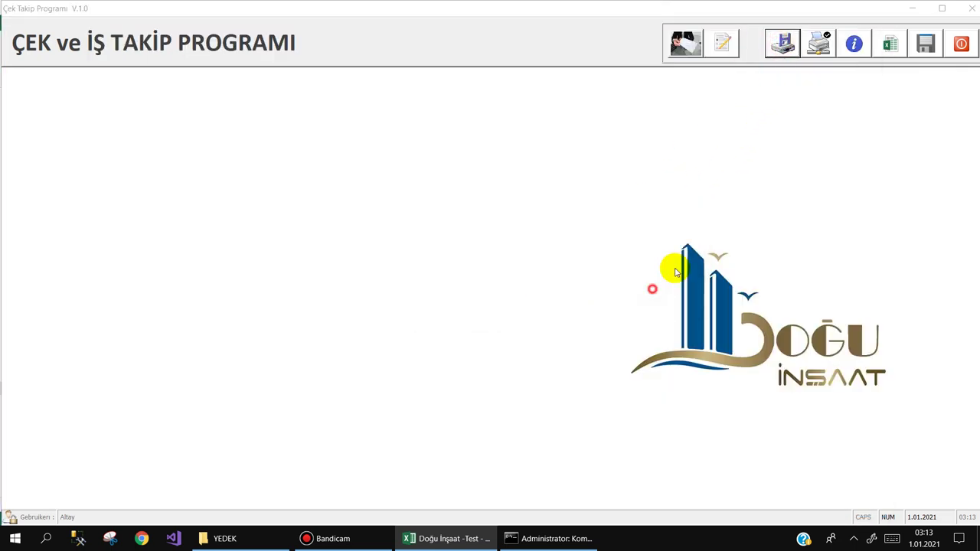
Make Microsoft Print to PDF the active printer and save all changes
{"action": "left_click", "coordinate": [818, 45]}
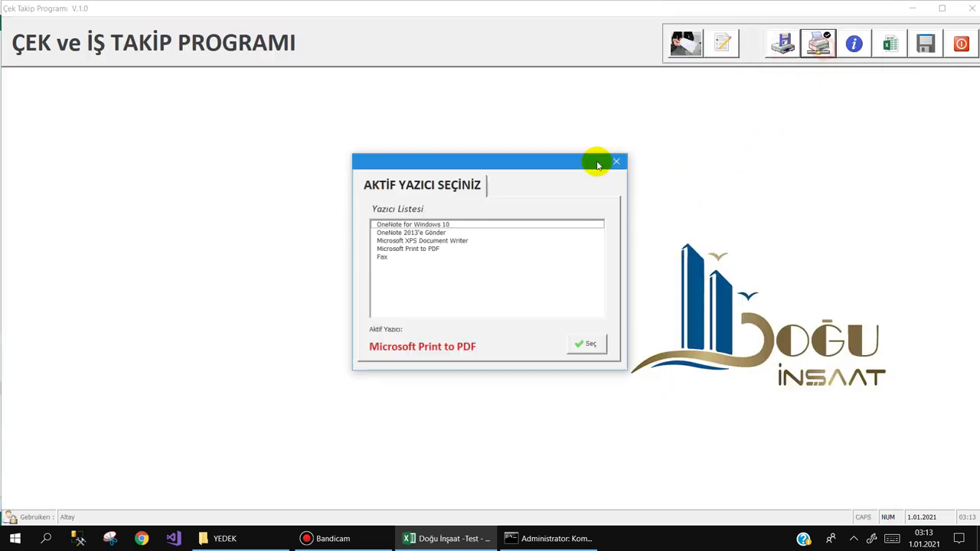
{"action": "left_click", "coordinate": [410, 249]}
{"action": "left_click", "coordinate": [587, 344]}
{"action": "left_click", "coordinate": [655, 294]}
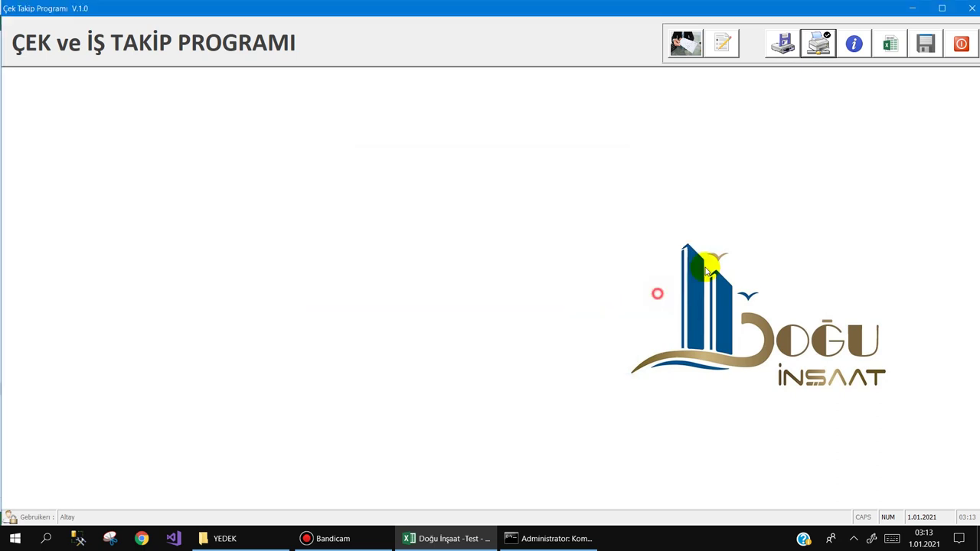
{"action": "left_click", "coordinate": [931, 45]}
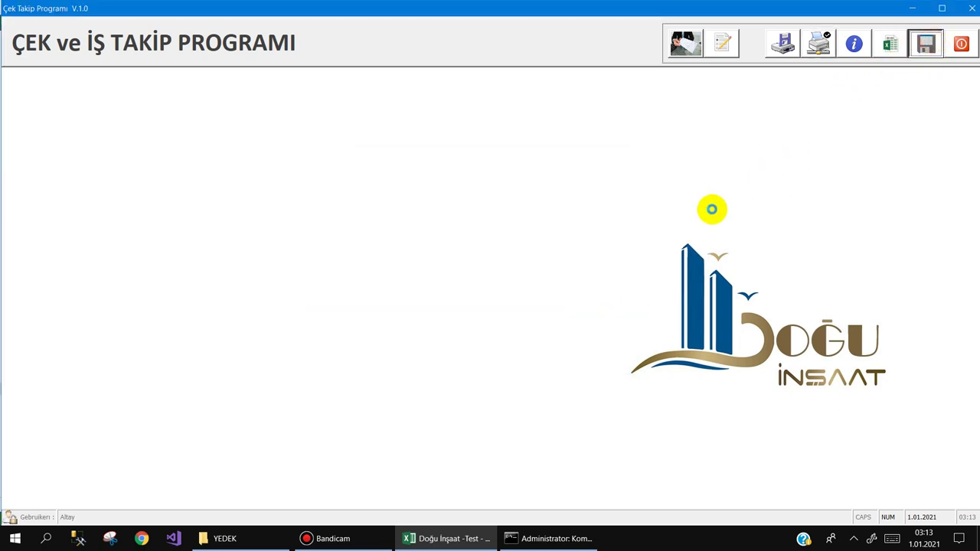
{"action": "left_click", "coordinate": [654, 293]}
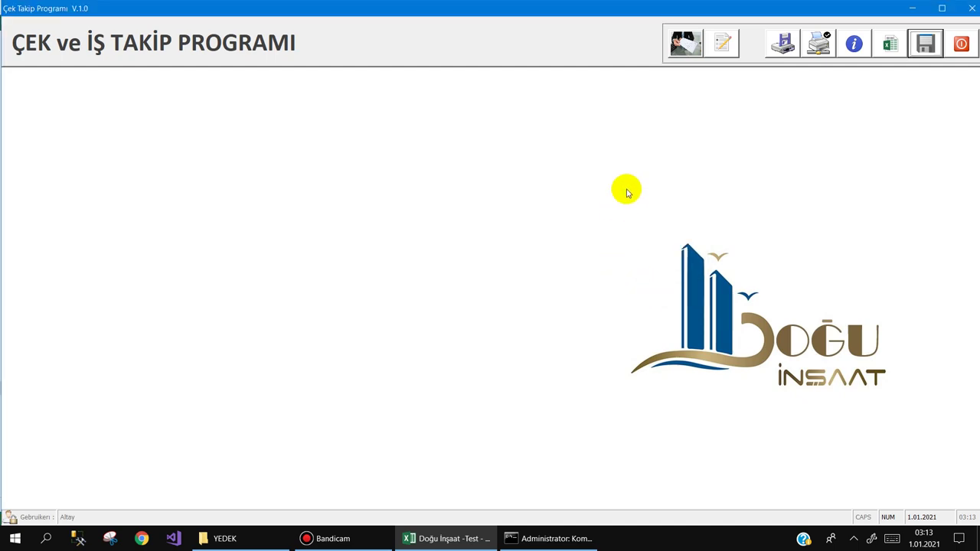
Review the three portfolio cheques dated 15, 17 and 20.01.2021 in the cheque list
{"action": "left_click", "coordinate": [674, 44]}
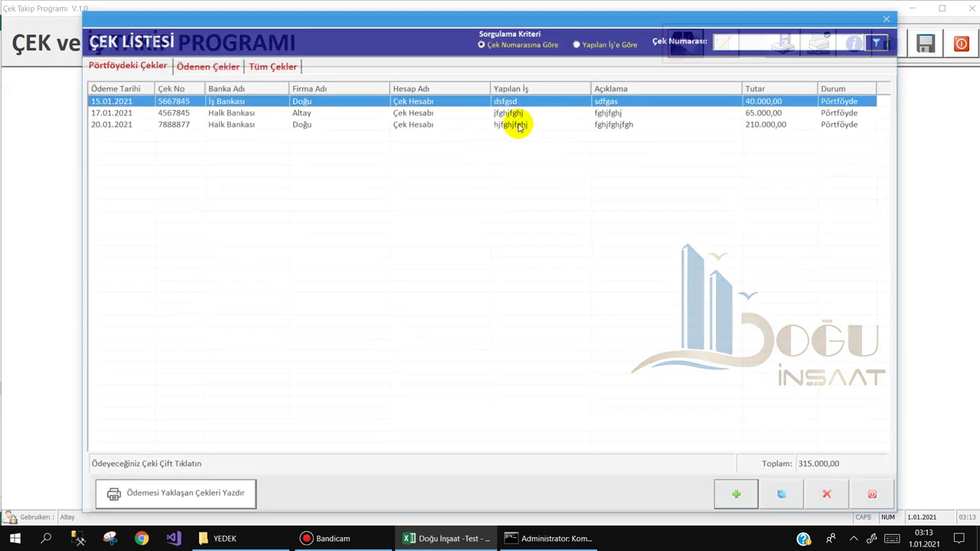
{"action": "left_click", "coordinate": [213, 67]}
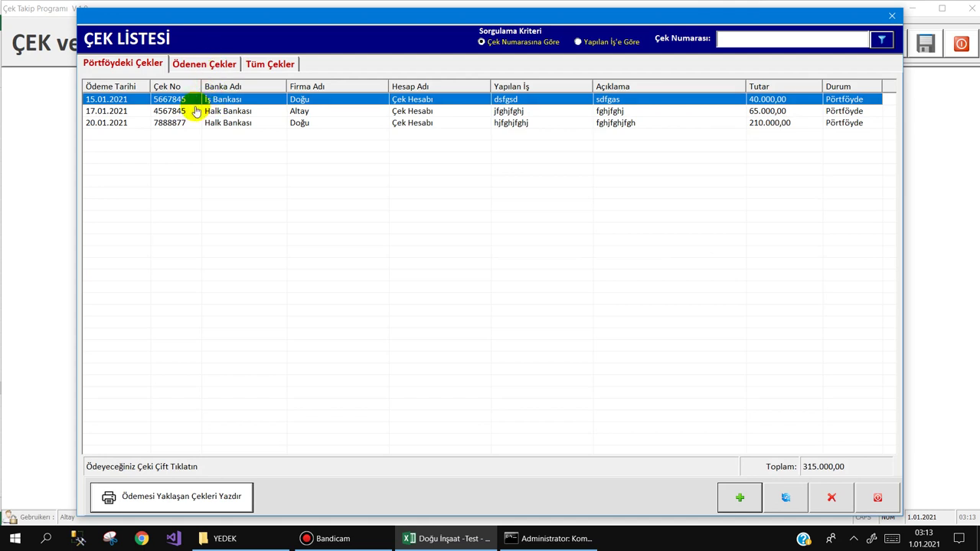
{"action": "left_click", "coordinate": [196, 122]}
{"action": "left_click", "coordinate": [192, 100]}
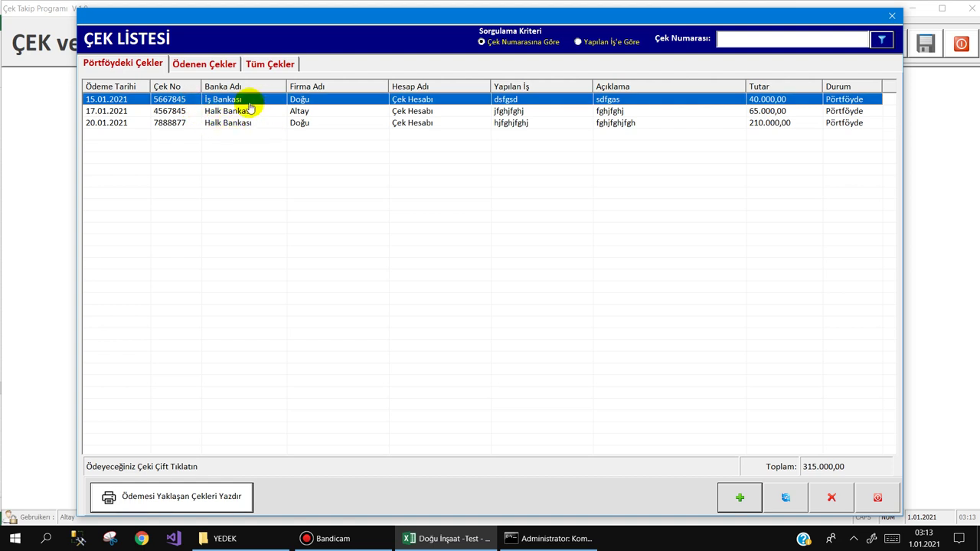
{"action": "left_click", "coordinate": [240, 112]}
{"action": "left_click", "coordinate": [246, 125]}
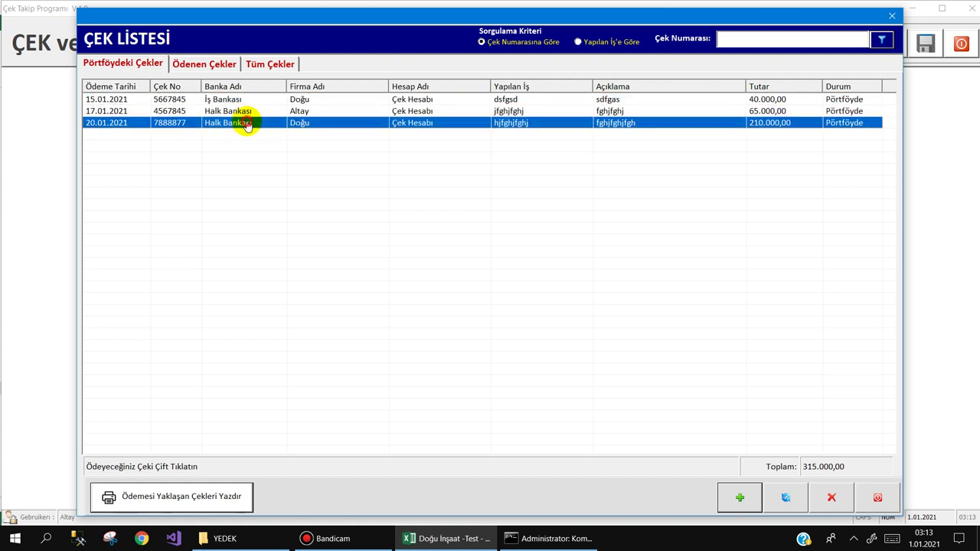